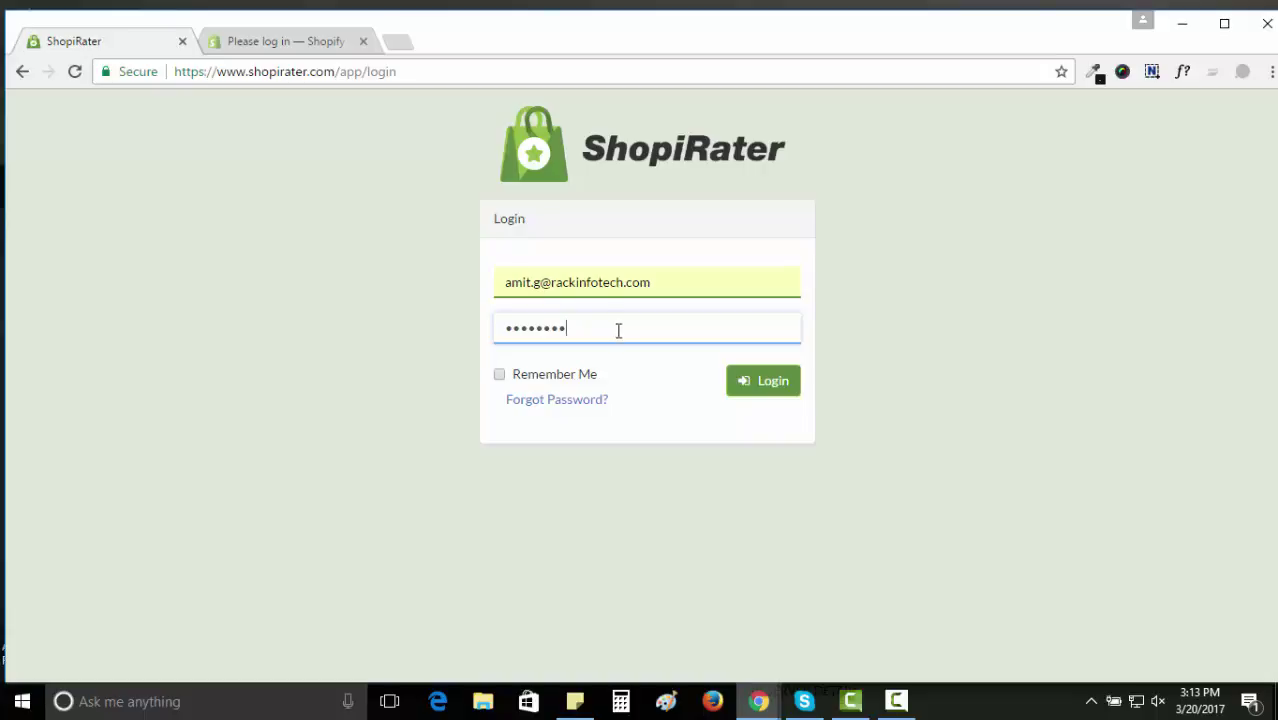
Log in to ShopiRater, decline saving the password, and switch to the Shopify Partners login tab.
{"action": "left_click", "coordinate": [764, 393]}
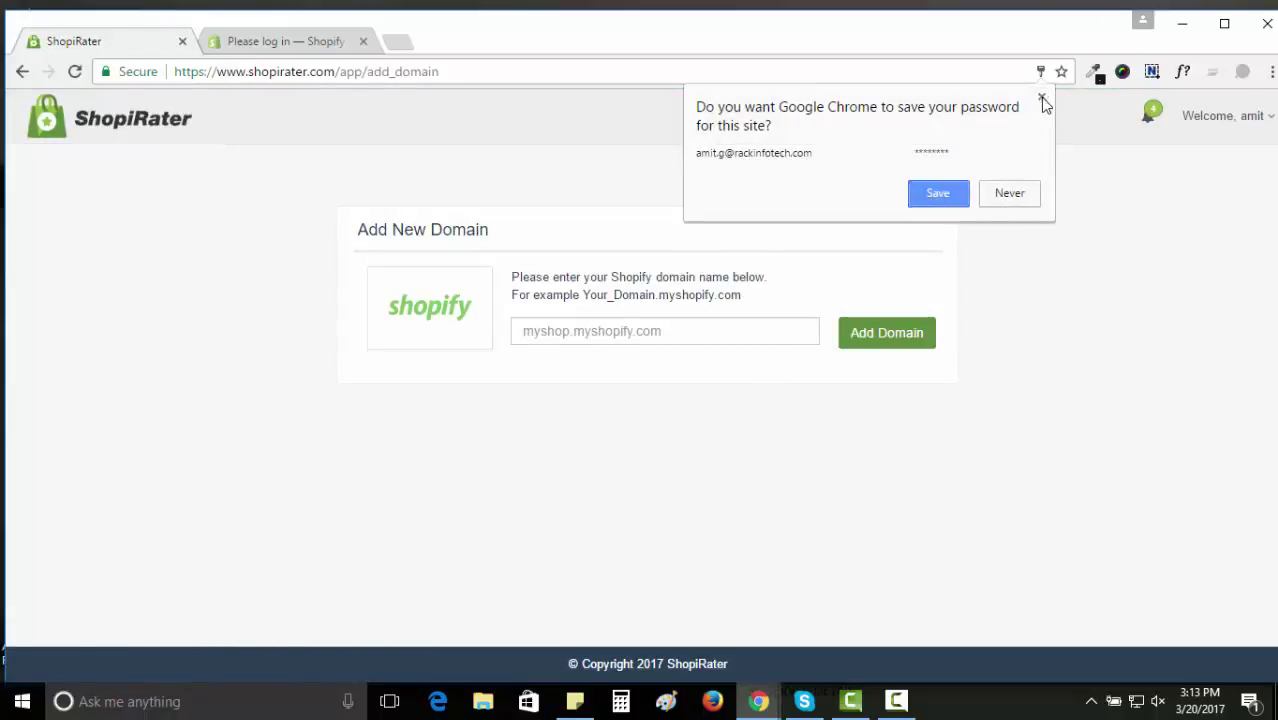
{"action": "left_click", "coordinate": [1041, 97]}
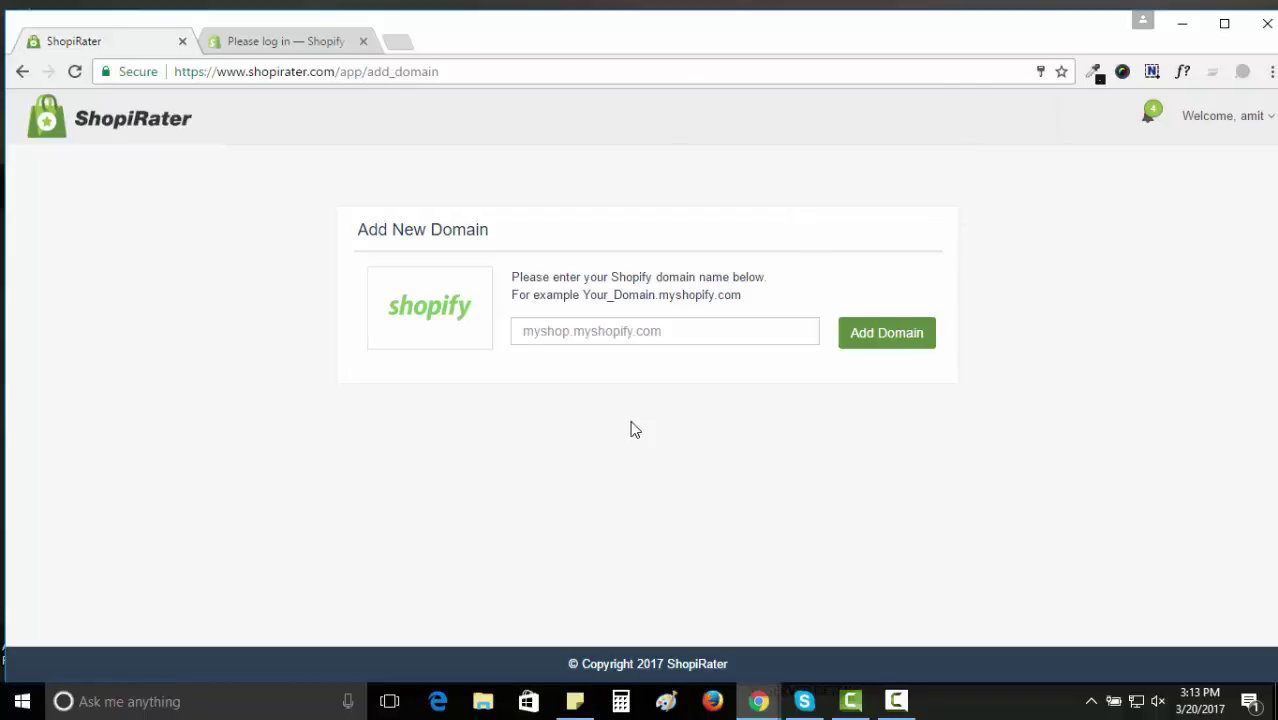
{"action": "left_click", "coordinate": [264, 45]}
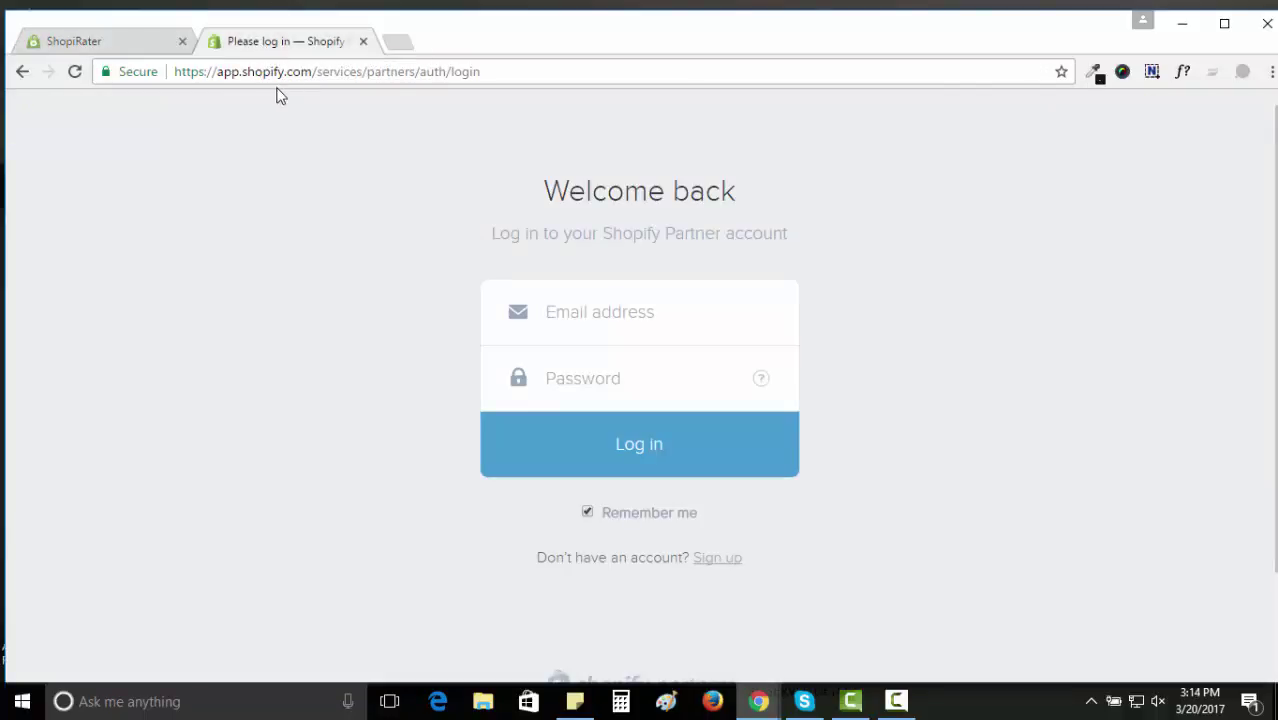
Sign in to Shopify Partners with the partner e-mail and password, then open Development stores.
{"action": "left_click", "coordinate": [553, 305]}
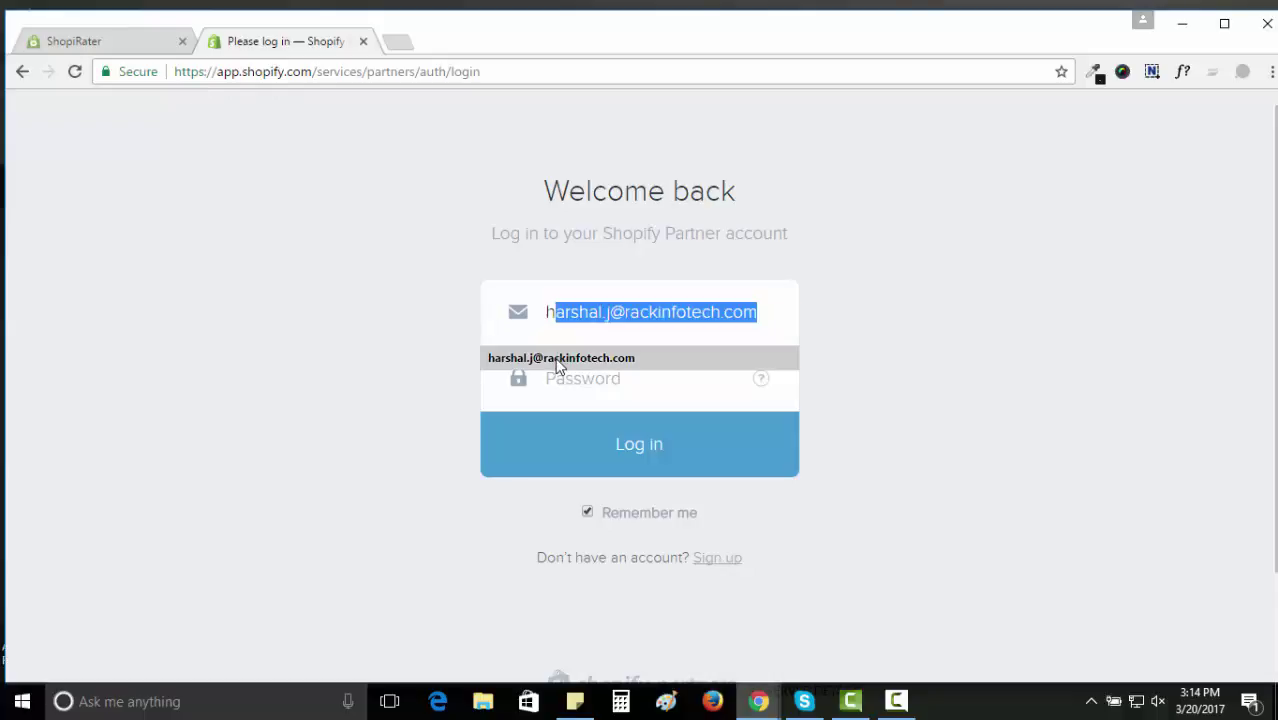
{"action": "left_click", "coordinate": [557, 358]}
{"action": "left_click", "coordinate": [566, 382]}
{"action": "type", "text": "*********"}
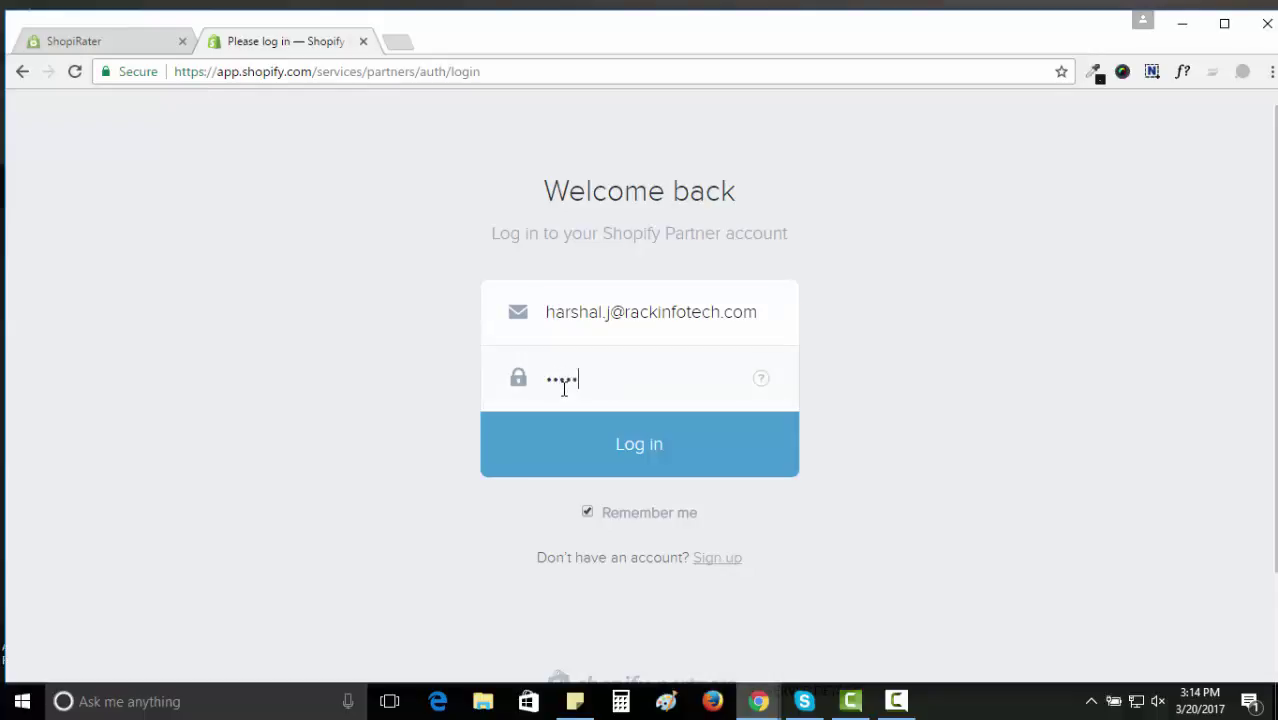
{"action": "left_click", "coordinate": [586, 437]}
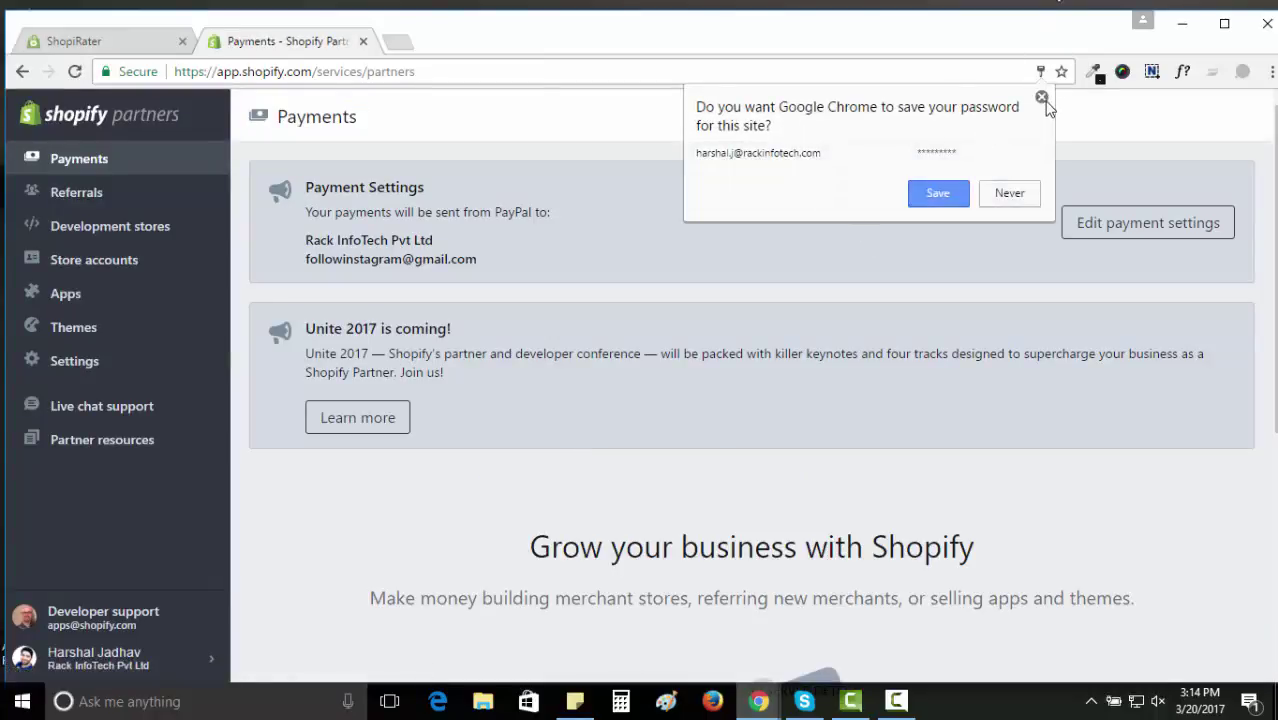
{"action": "left_click", "coordinate": [1041, 96]}
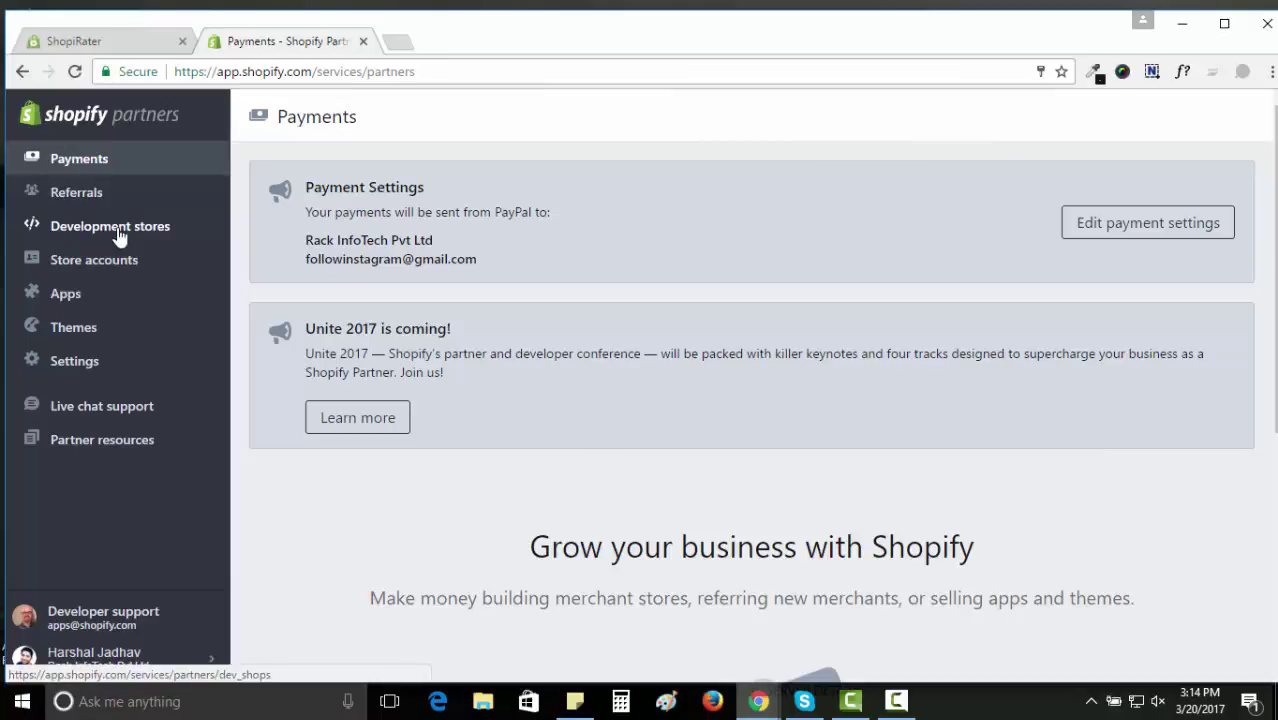
{"action": "left_click", "coordinate": [118, 236]}
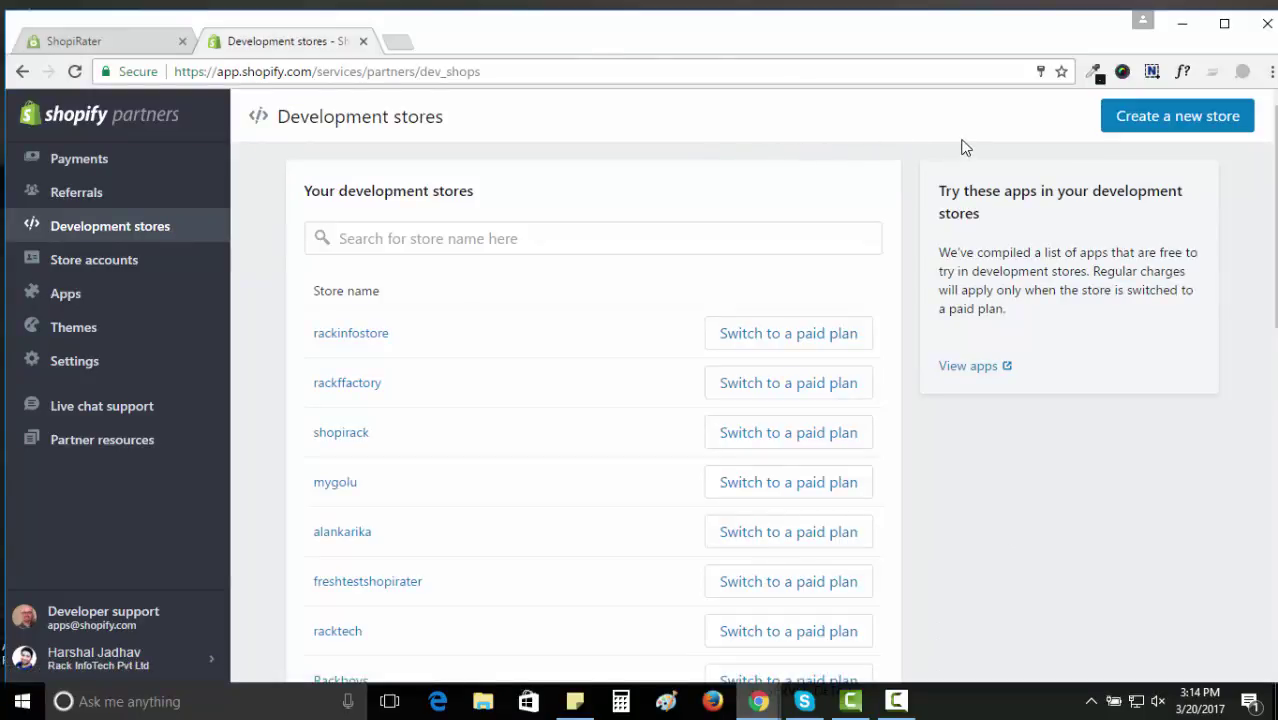
Create the development store 'RackInfotechbrandstore' with a confirmed store password.
{"action": "left_click", "coordinate": [1160, 118]}
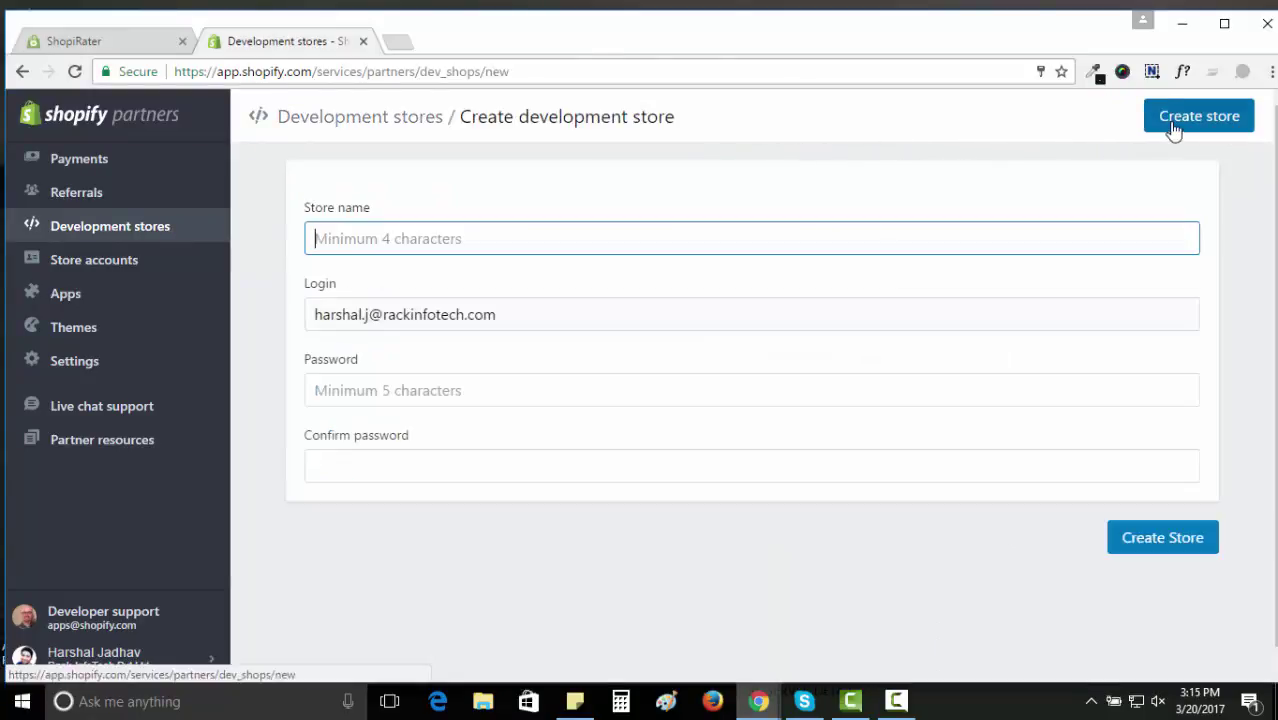
{"action": "type", "text": "RackIn"}
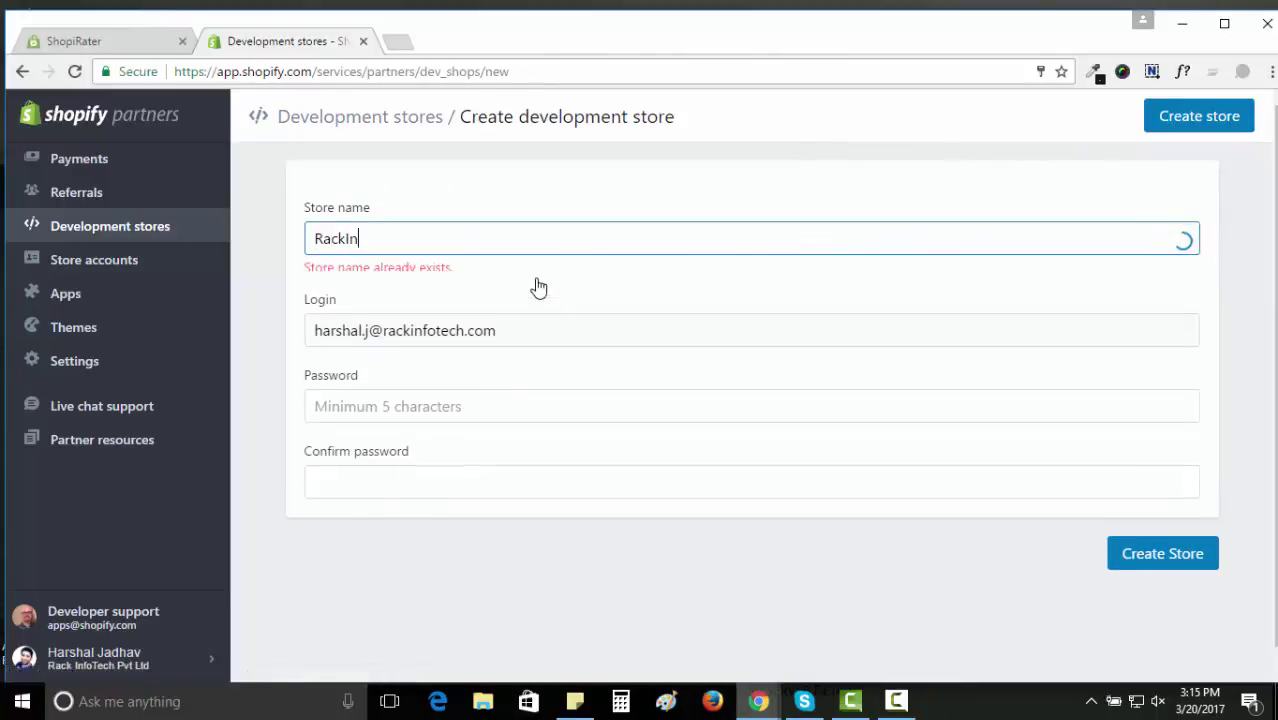
{"action": "type", "text": "fotechbrandstore"}
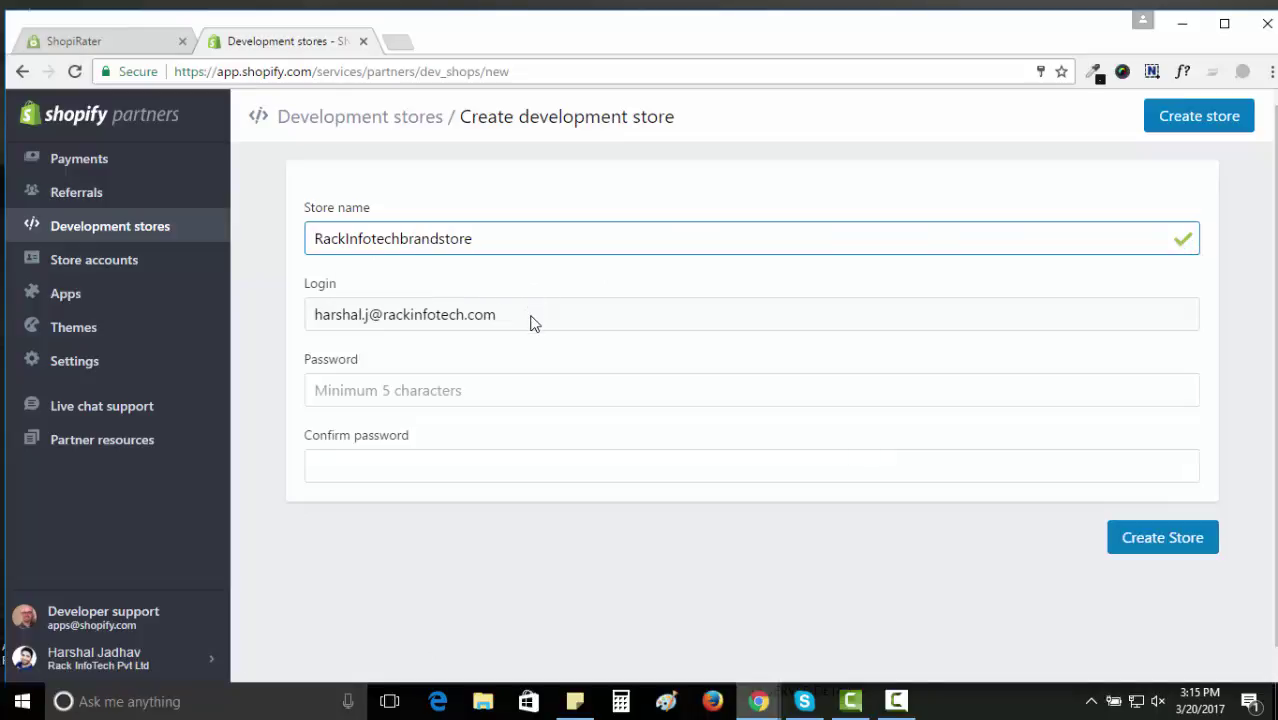
{"action": "left_click", "coordinate": [532, 323]}
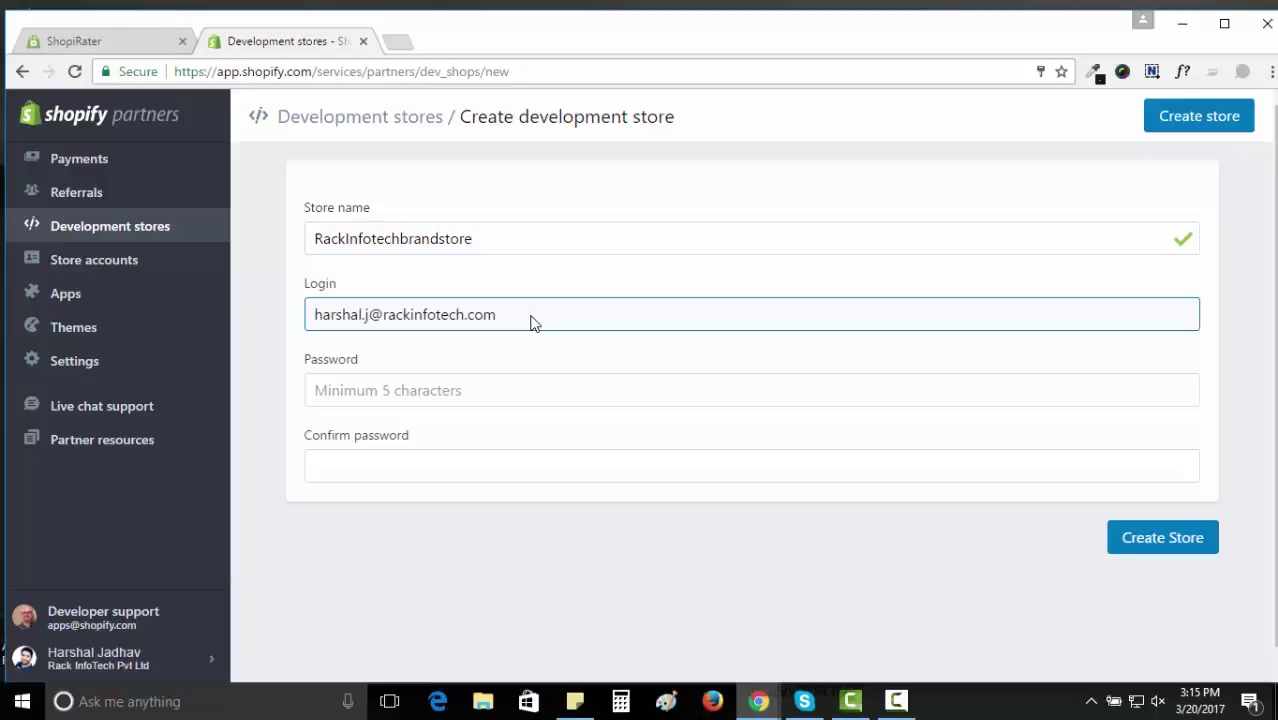
{"action": "left_click", "coordinate": [508, 389]}
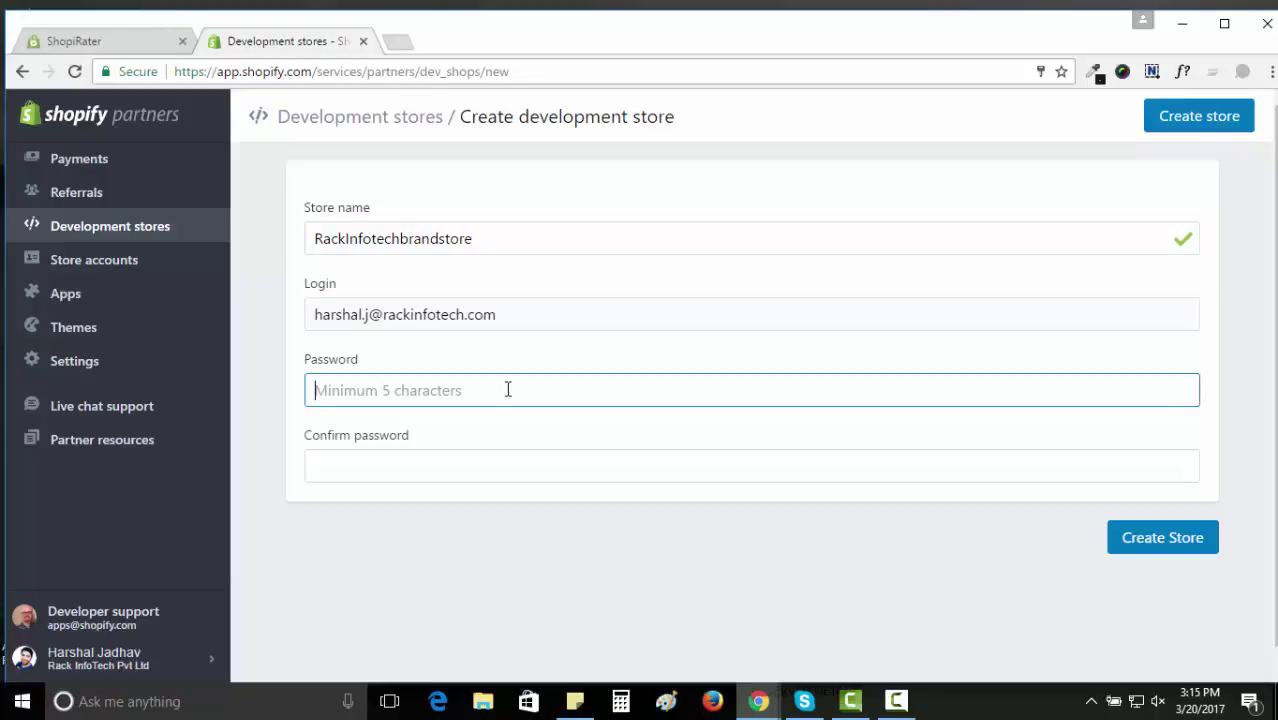
{"action": "type", "text": "********"}
{"action": "key", "text": "Tab"}
{"action": "type", "text": "********"}
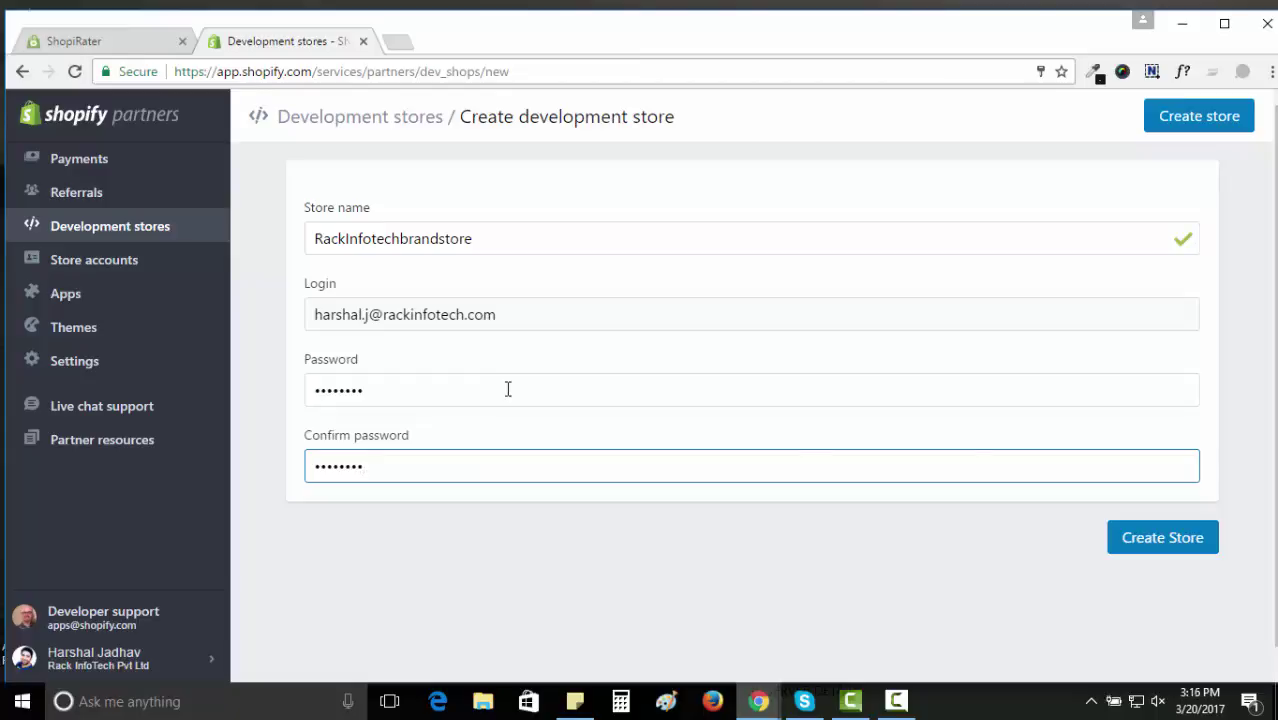
{"action": "left_click", "coordinate": [1033, 584]}
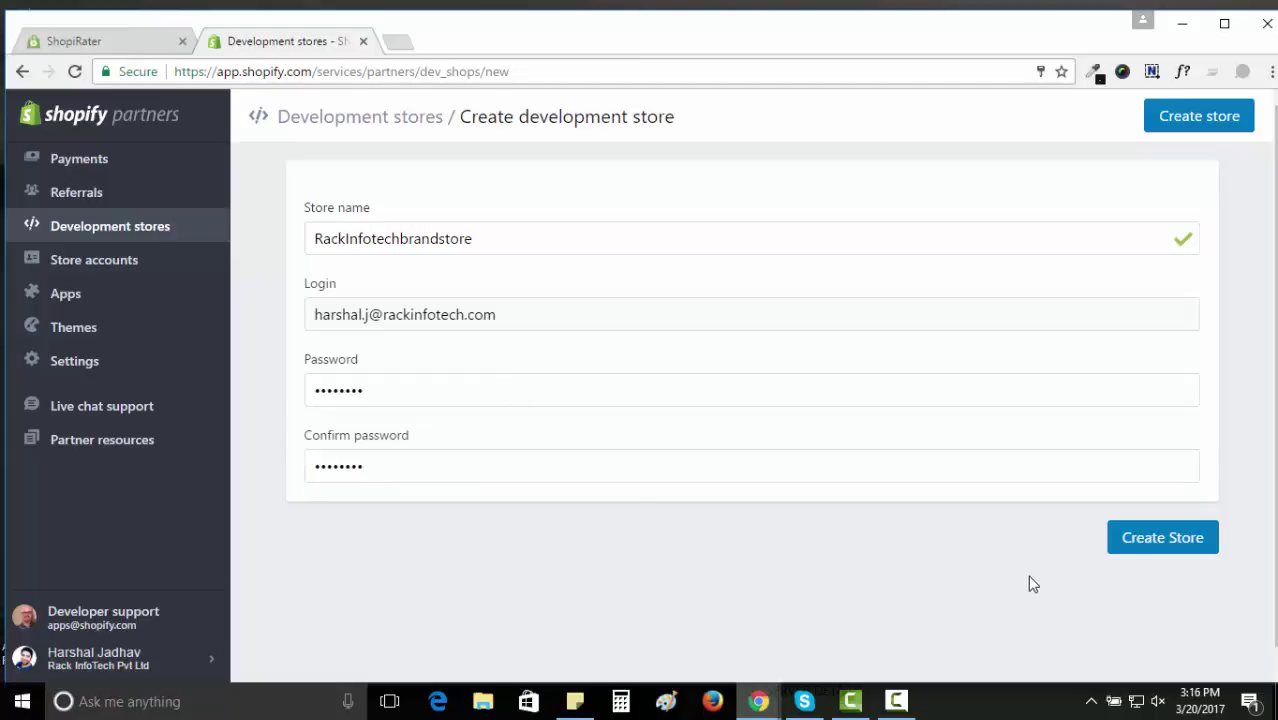
{"action": "left_click", "coordinate": [1124, 550]}
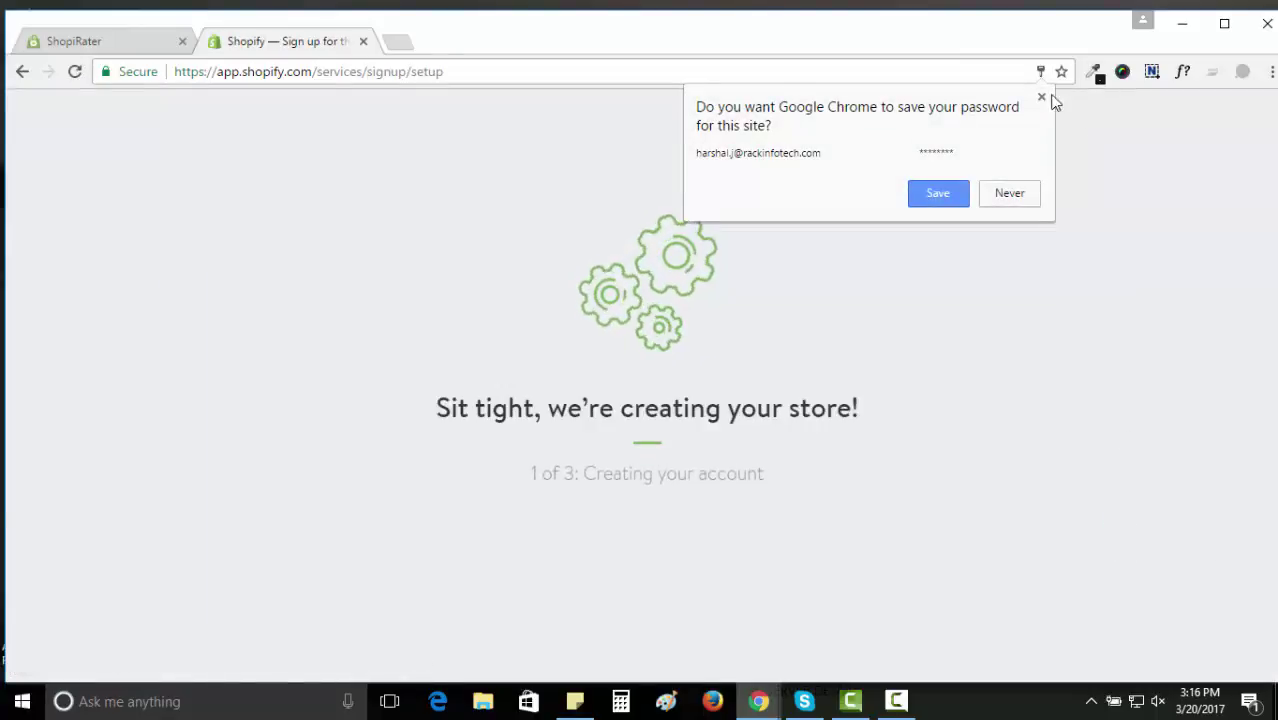
{"action": "left_click", "coordinate": [1041, 97]}
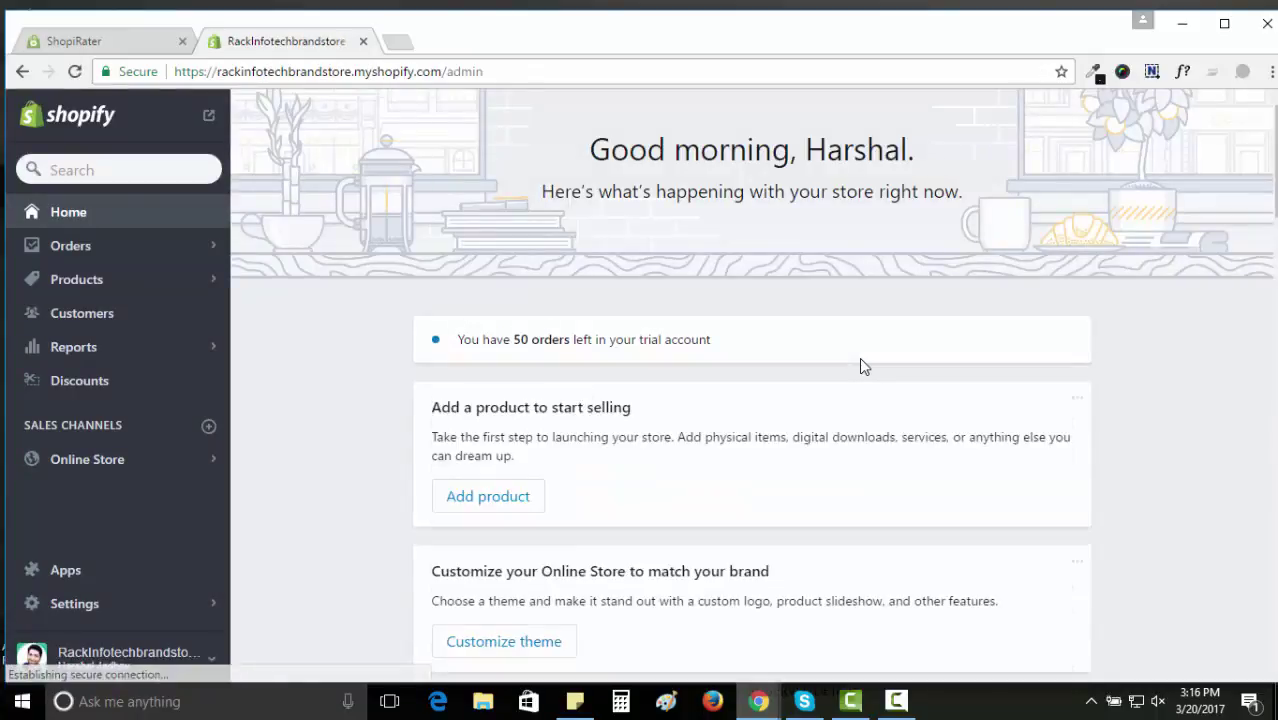
Go to Products in the RackInfotechbrandstore admin and start a new product.
{"action": "left_click", "coordinate": [105, 287]}
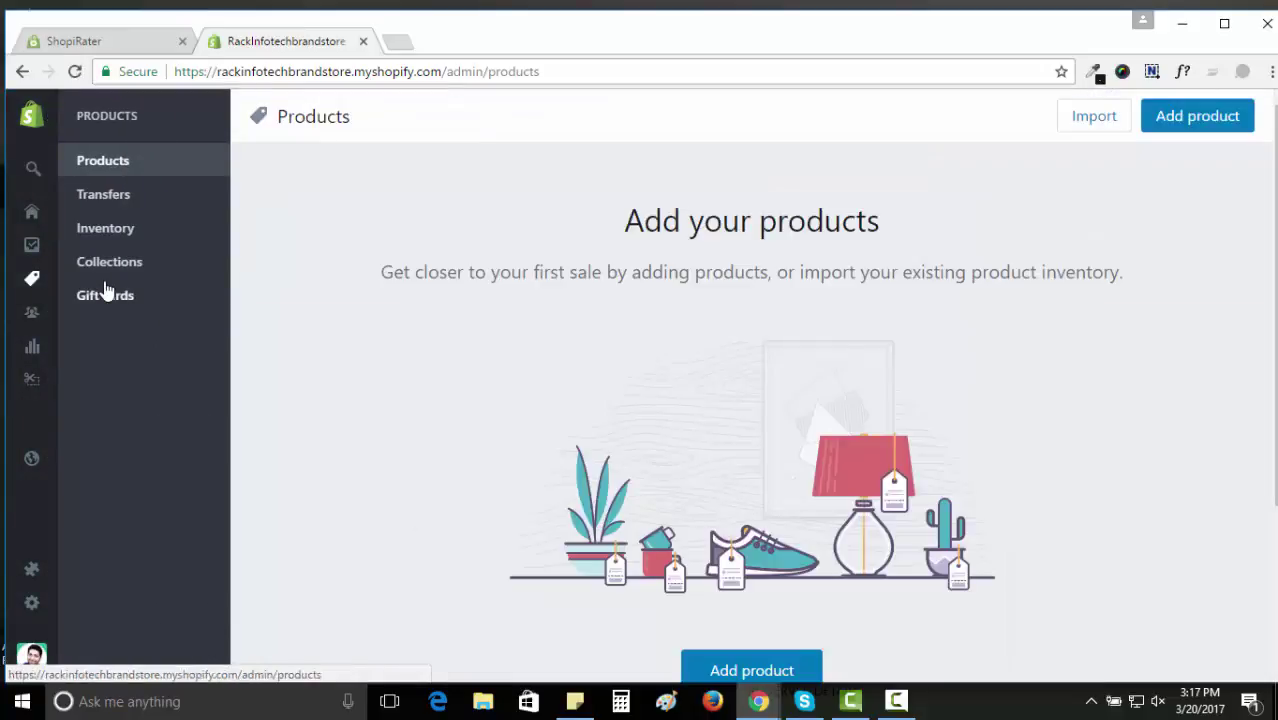
{"action": "left_click", "coordinate": [1206, 124]}
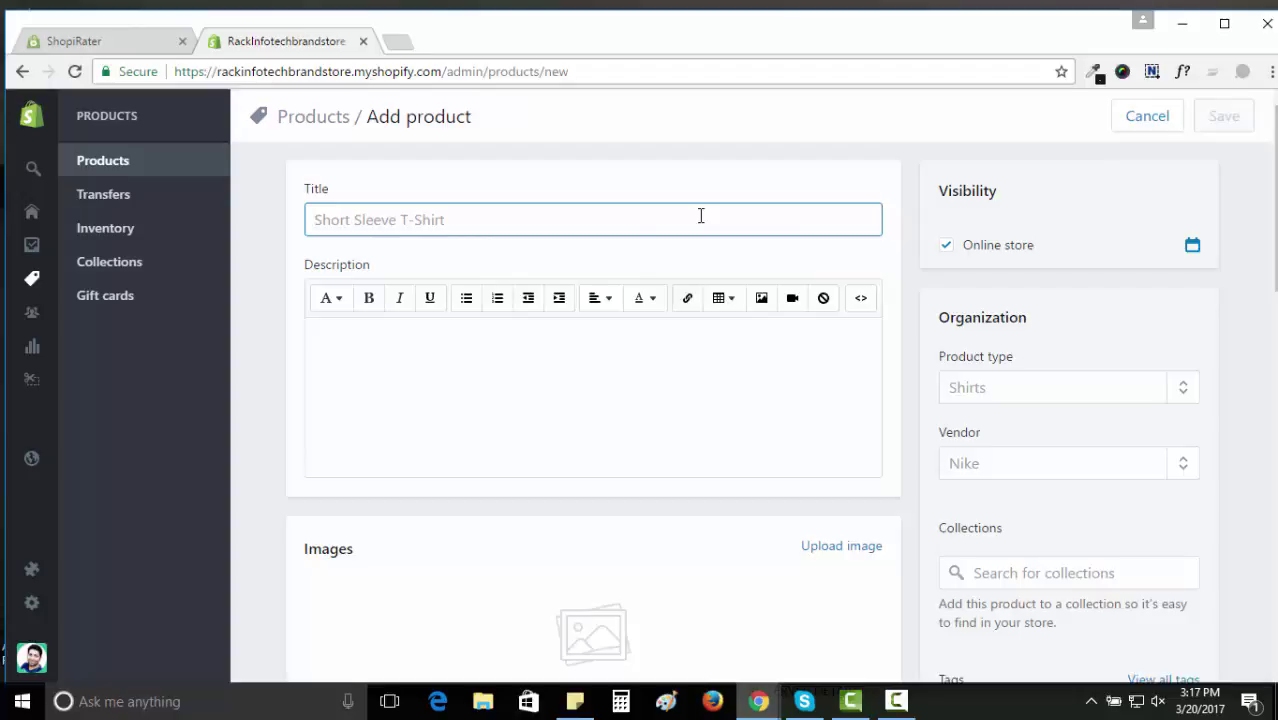
Title the product 'SmartPhone' and set its price to Rs. 5,000.00.
{"action": "type", "text": "Sma"}
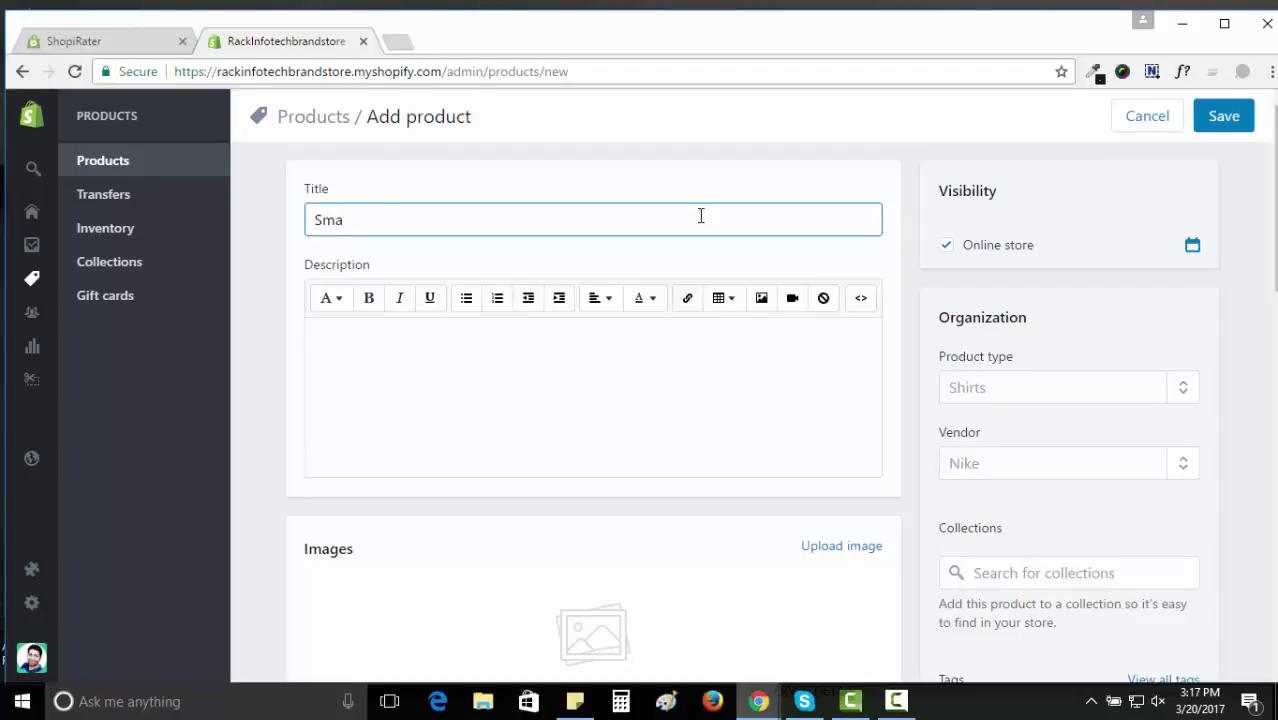
{"action": "type", "text": "rtPhone"}
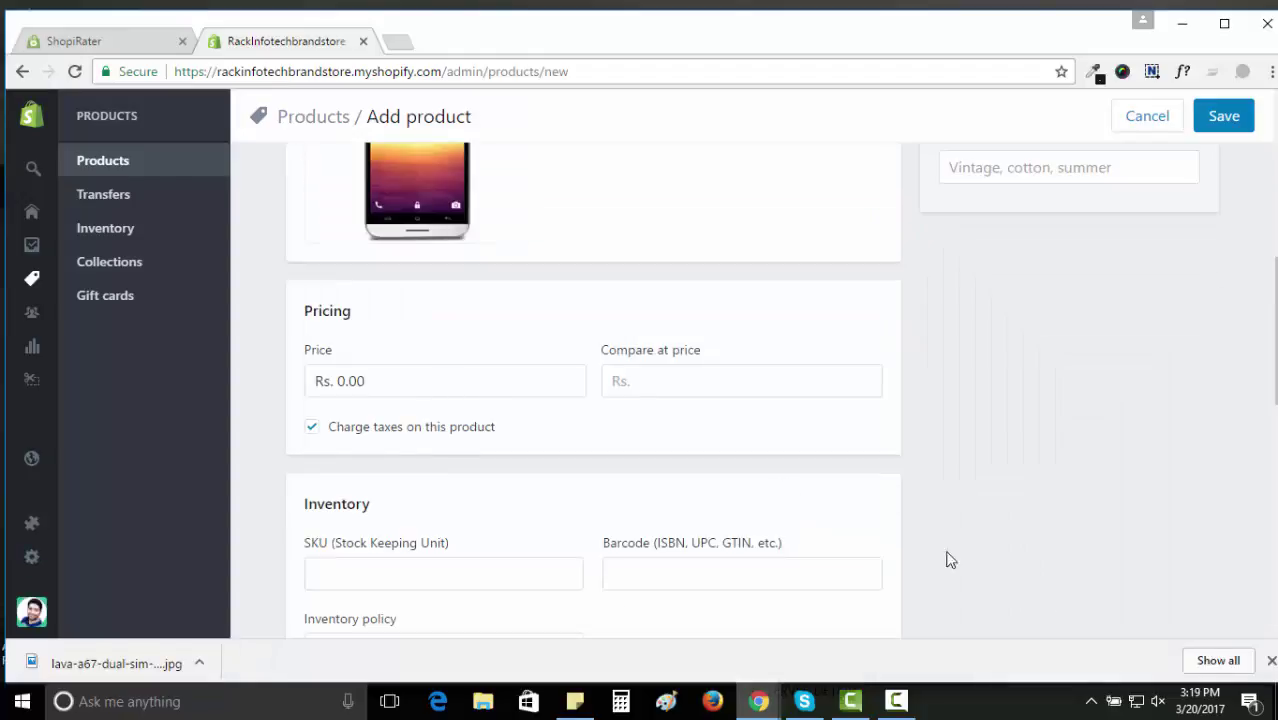
{"action": "left_click", "coordinate": [1270, 663]}
{"action": "left_click", "coordinate": [418, 382]}
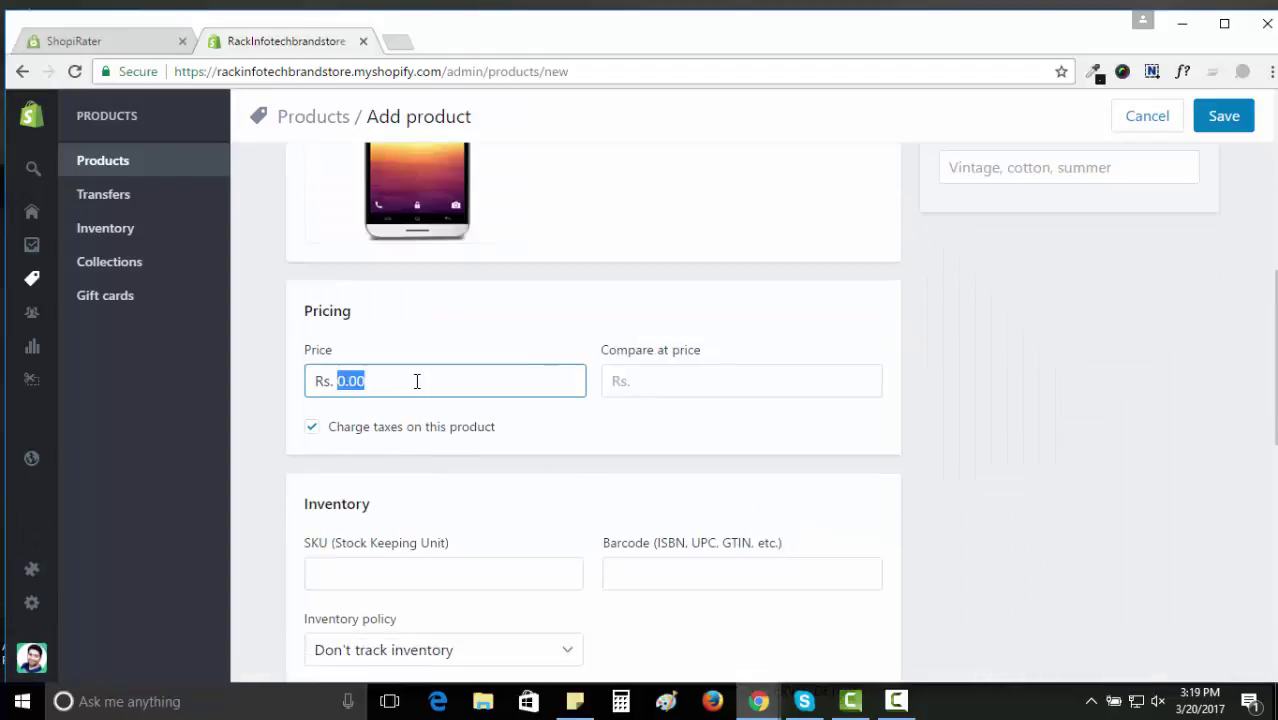
{"action": "type", "text": "50000"}
{"action": "scroll", "coordinate": [430, 385], "scroll_direction": "down", "scroll_amount": 2}
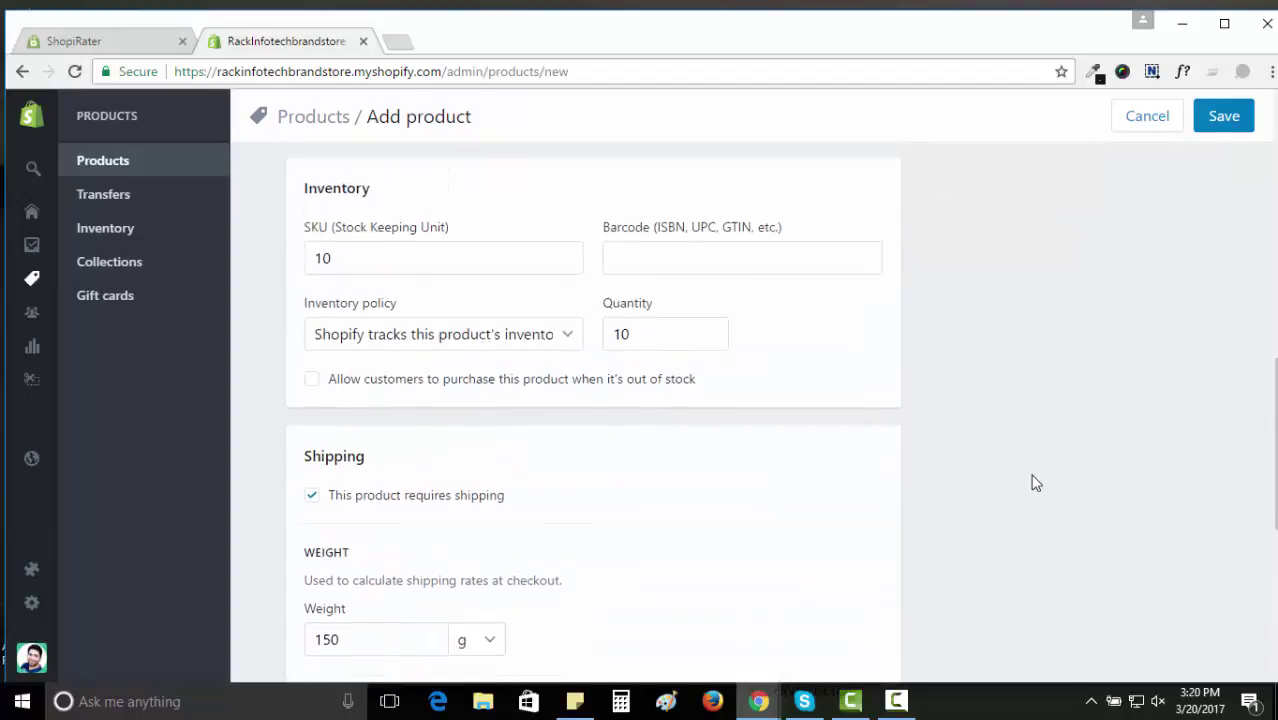
{"action": "scroll", "coordinate": [1033, 478], "scroll_direction": "up", "scroll_amount": 9}
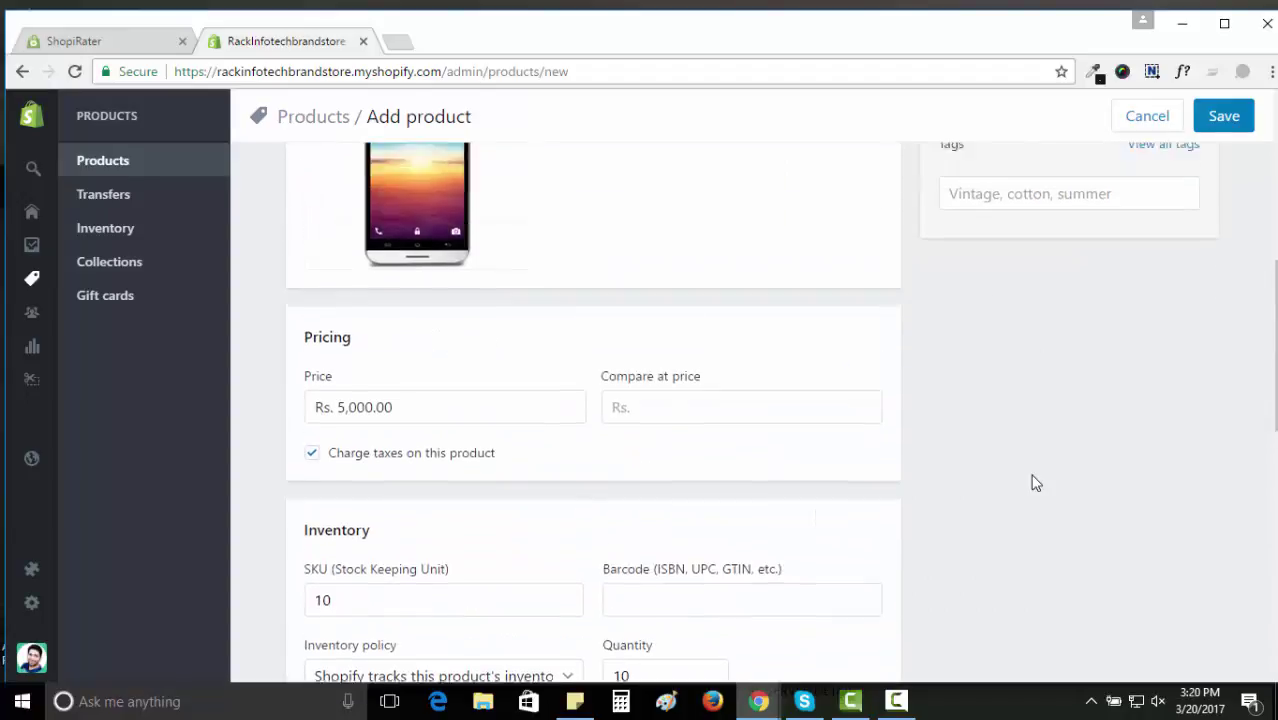
{"action": "scroll", "coordinate": [1033, 475], "scroll_direction": "up", "scroll_amount": 1}
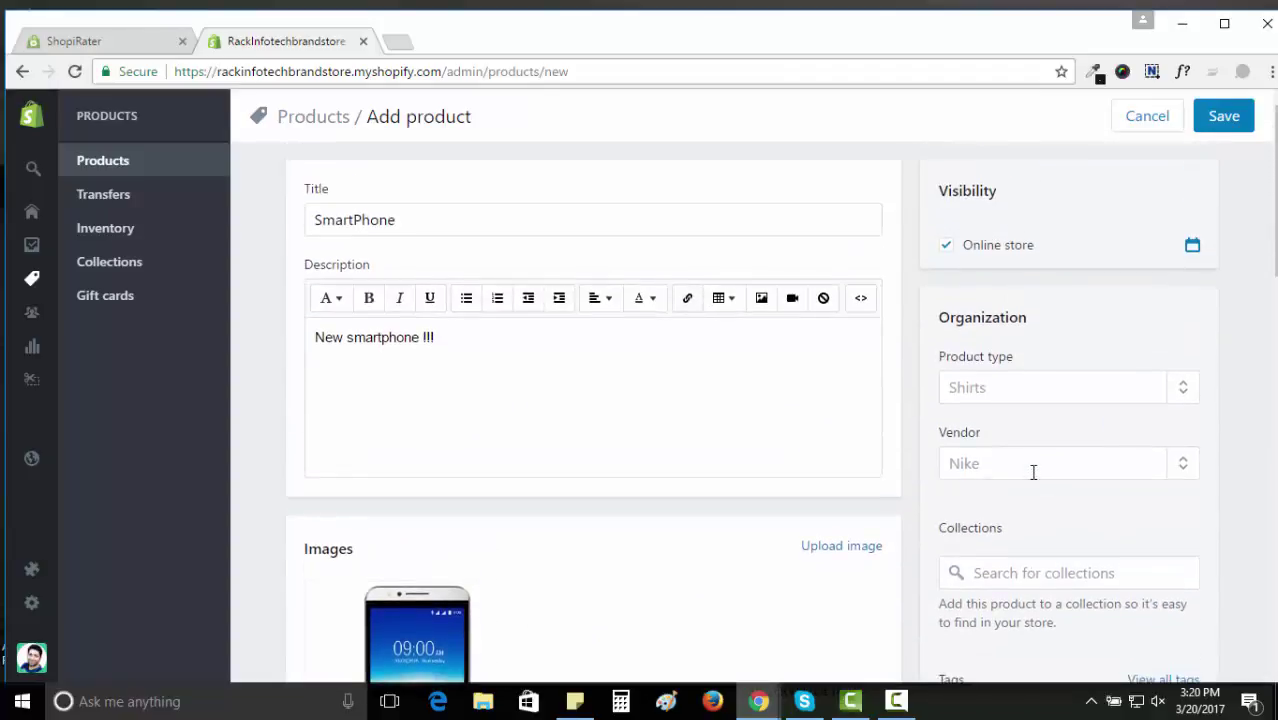
Add 'Mobiles' as the product type and save the SmartPhone product.
{"action": "left_click", "coordinate": [1037, 392]}
{"action": "type", "text": "Mobiles"}
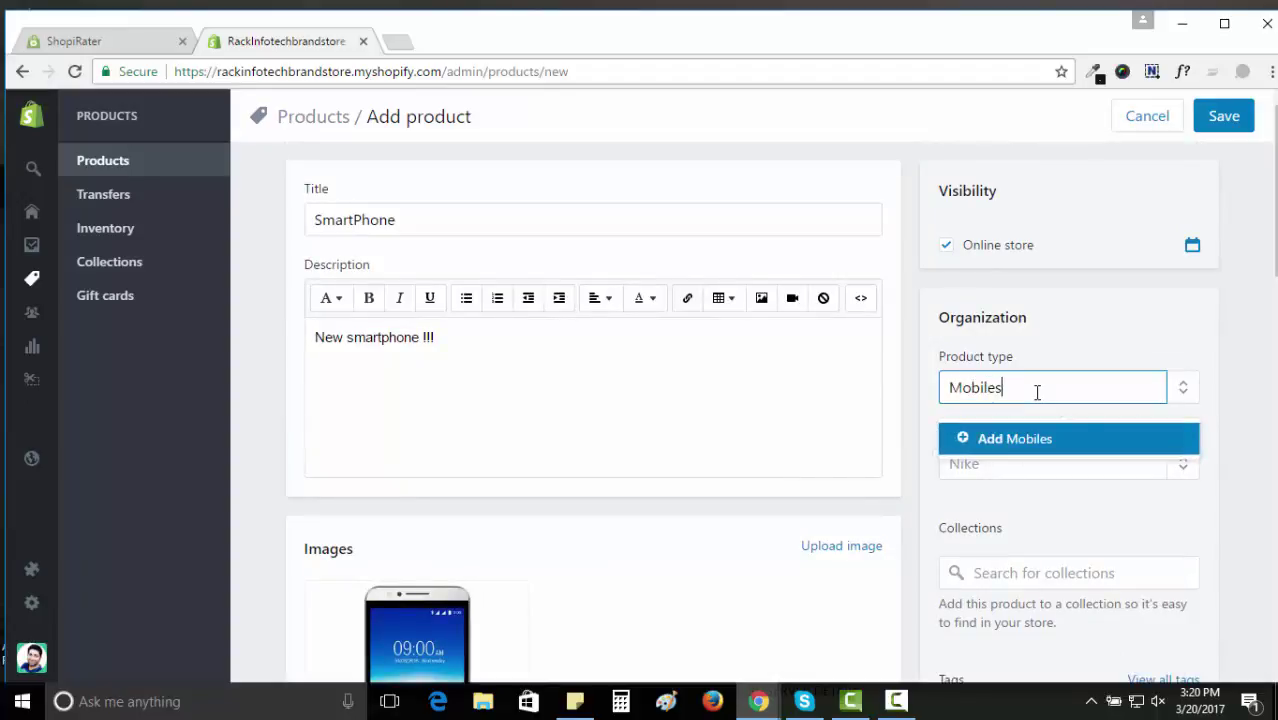
{"action": "left_click", "coordinate": [1033, 438]}
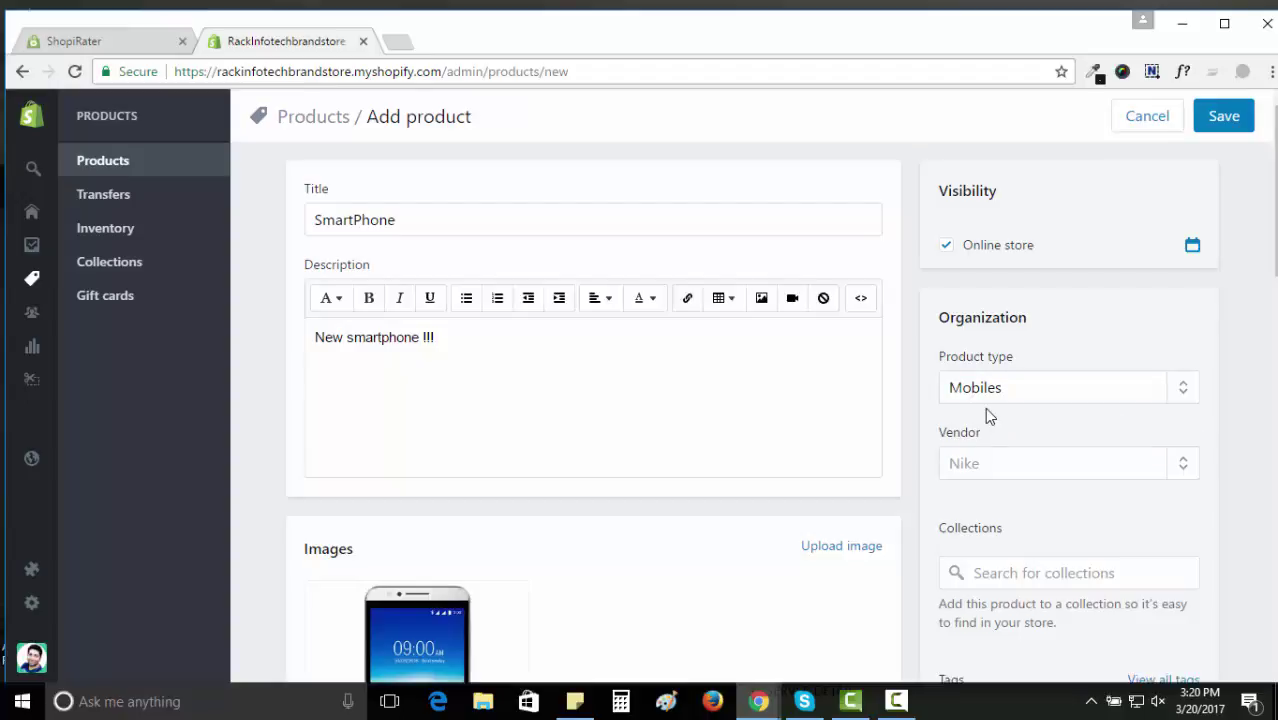
{"action": "left_click", "coordinate": [1224, 116]}
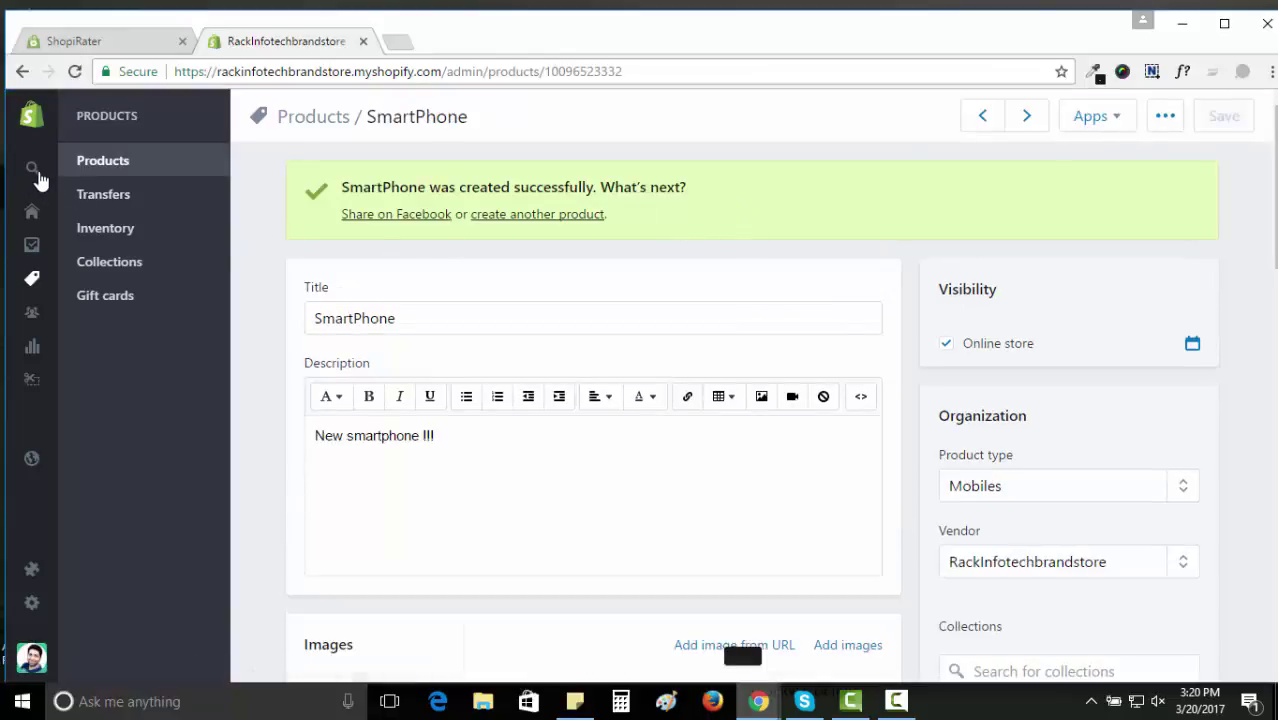
{"action": "mouse_move", "coordinate": [57, 178]}
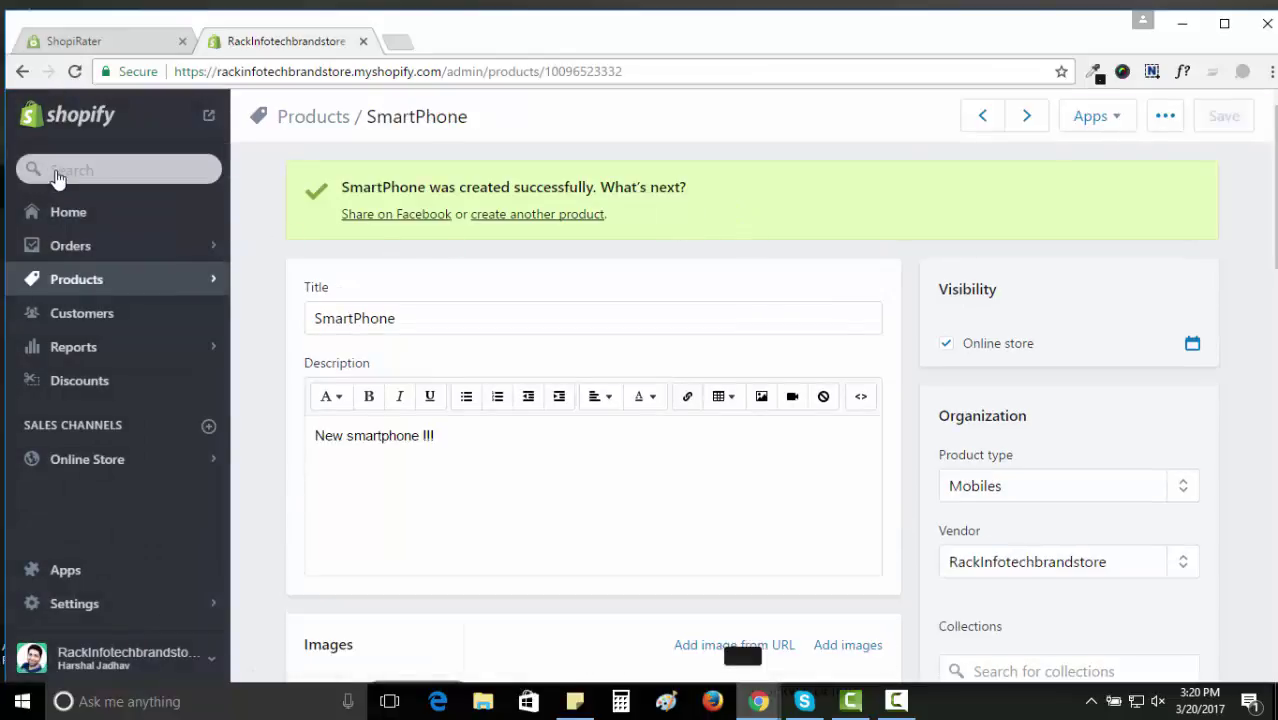
Open the live store in a new tab and view SmartPhone from the Catalog.
{"action": "left_click", "coordinate": [210, 118]}
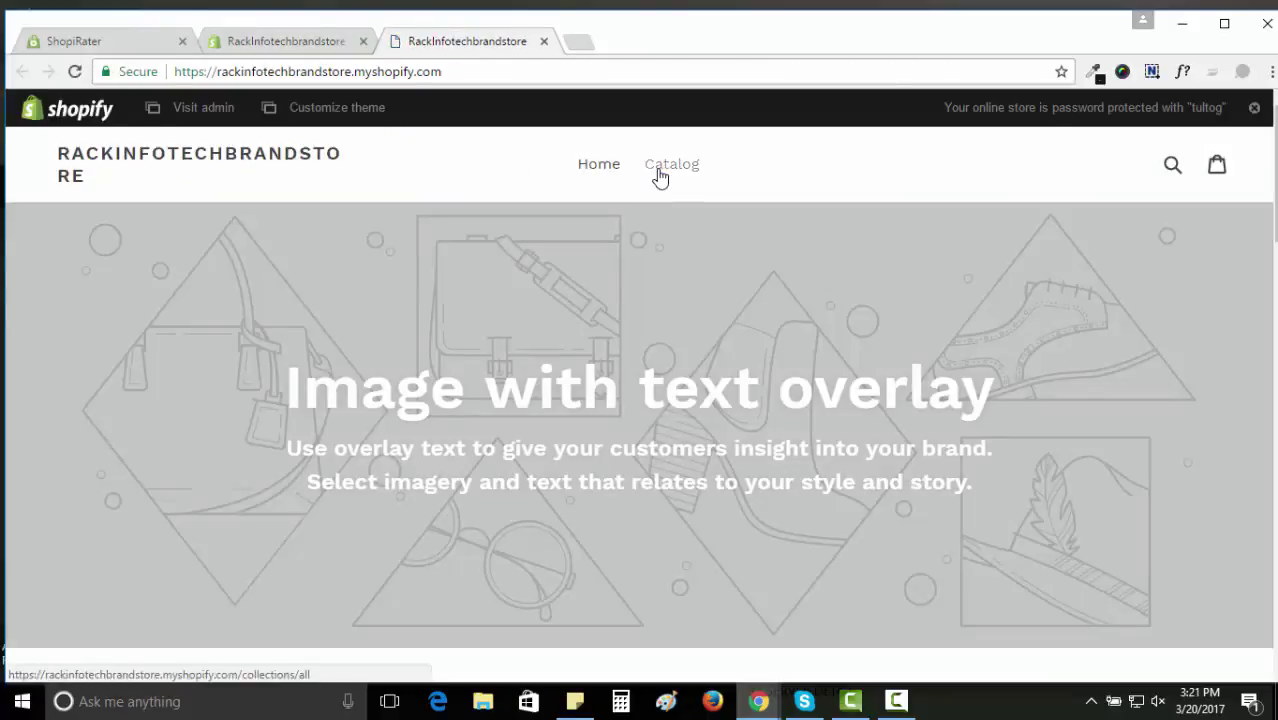
{"action": "left_click", "coordinate": [659, 176]}
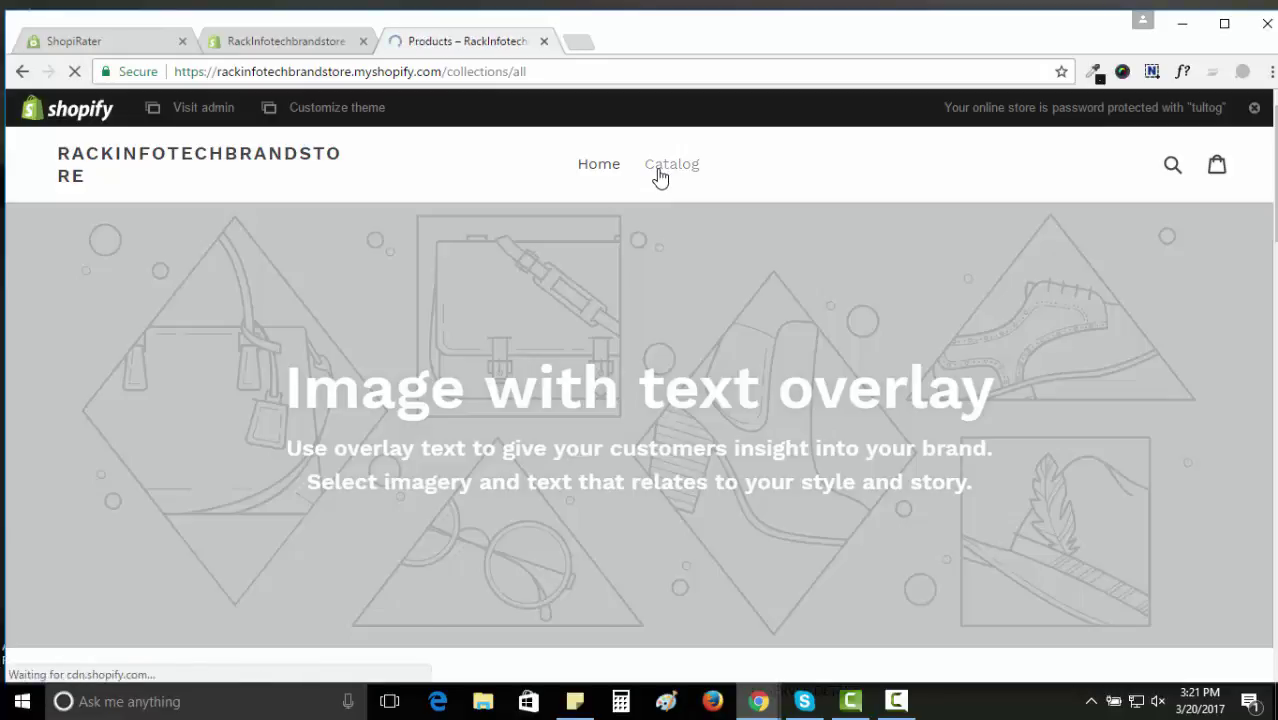
{"action": "scroll", "coordinate": [657, 177], "scroll_direction": "down", "scroll_amount": 3}
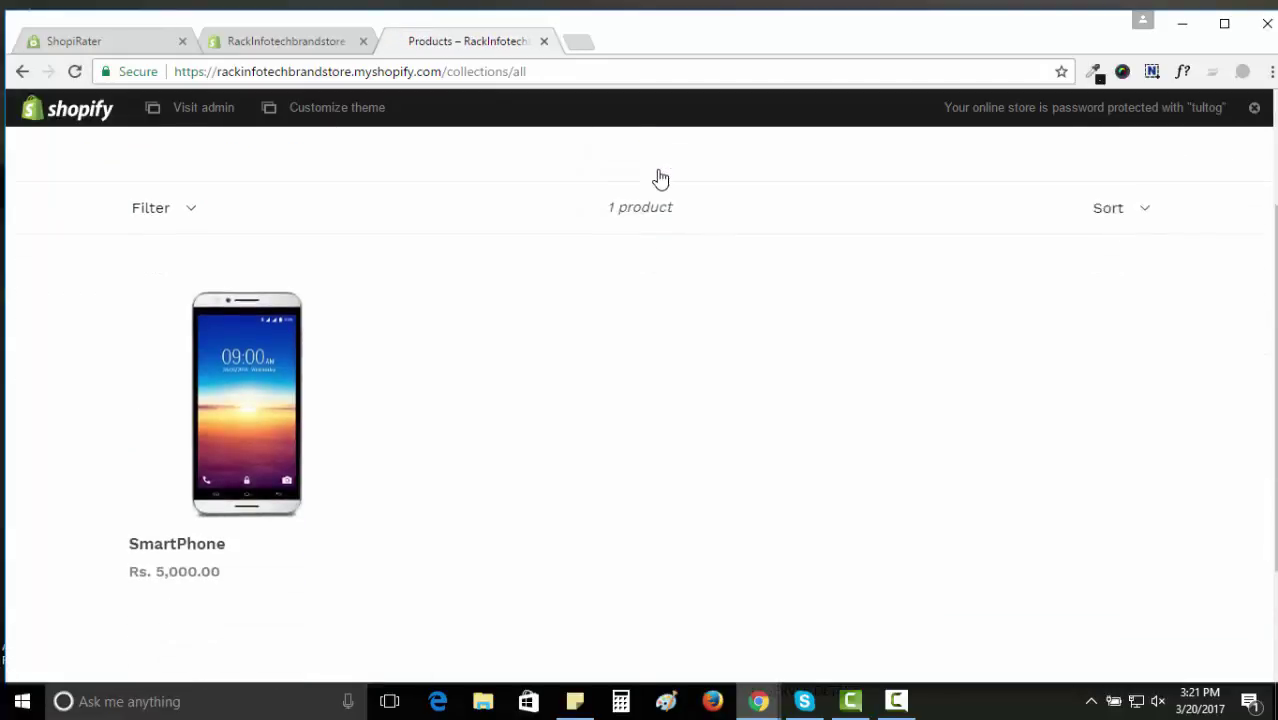
{"action": "left_click", "coordinate": [270, 200]}
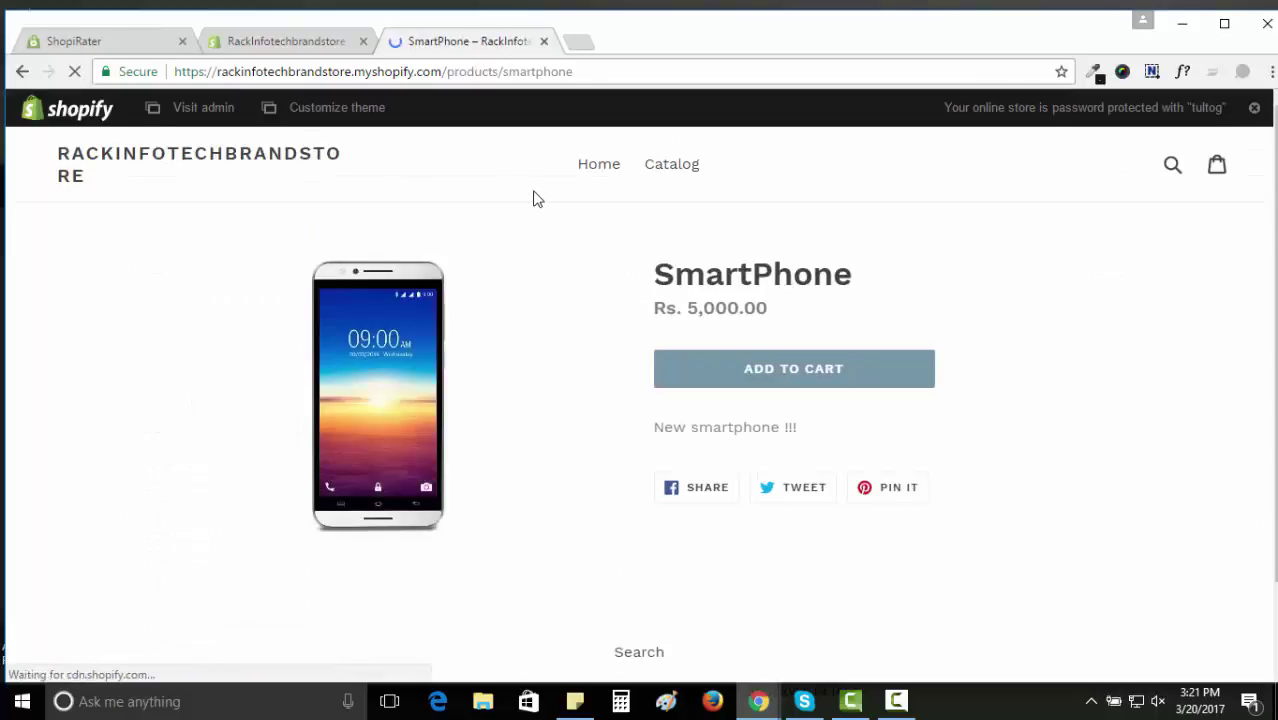
{"action": "scroll", "coordinate": [533, 200], "scroll_direction": "down", "scroll_amount": 1}
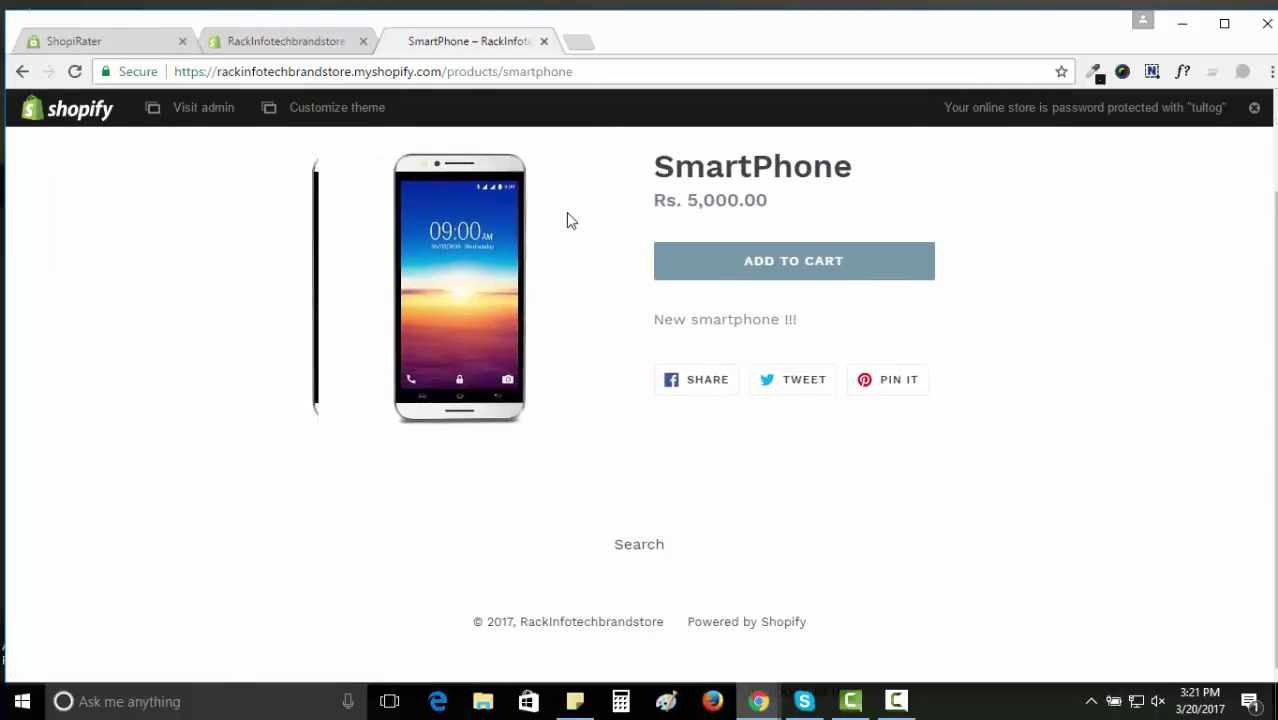
Select the store's myshopify domain in the admin address bar and return to ShopiRater's Add New Domain page.
{"action": "left_click", "coordinate": [281, 42]}
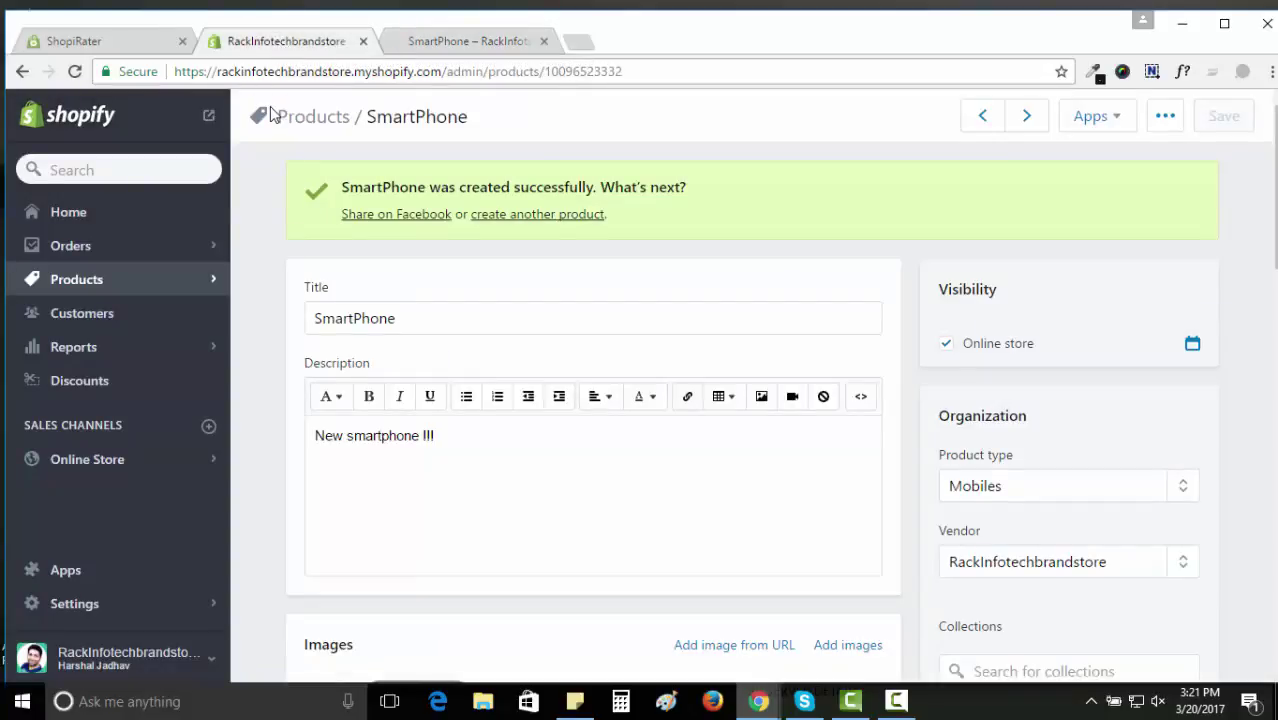
{"action": "left_click_drag", "start_coordinate": [218, 72], "coordinate": [460, 76]}
{"action": "key", "text": "ctrl+c"}
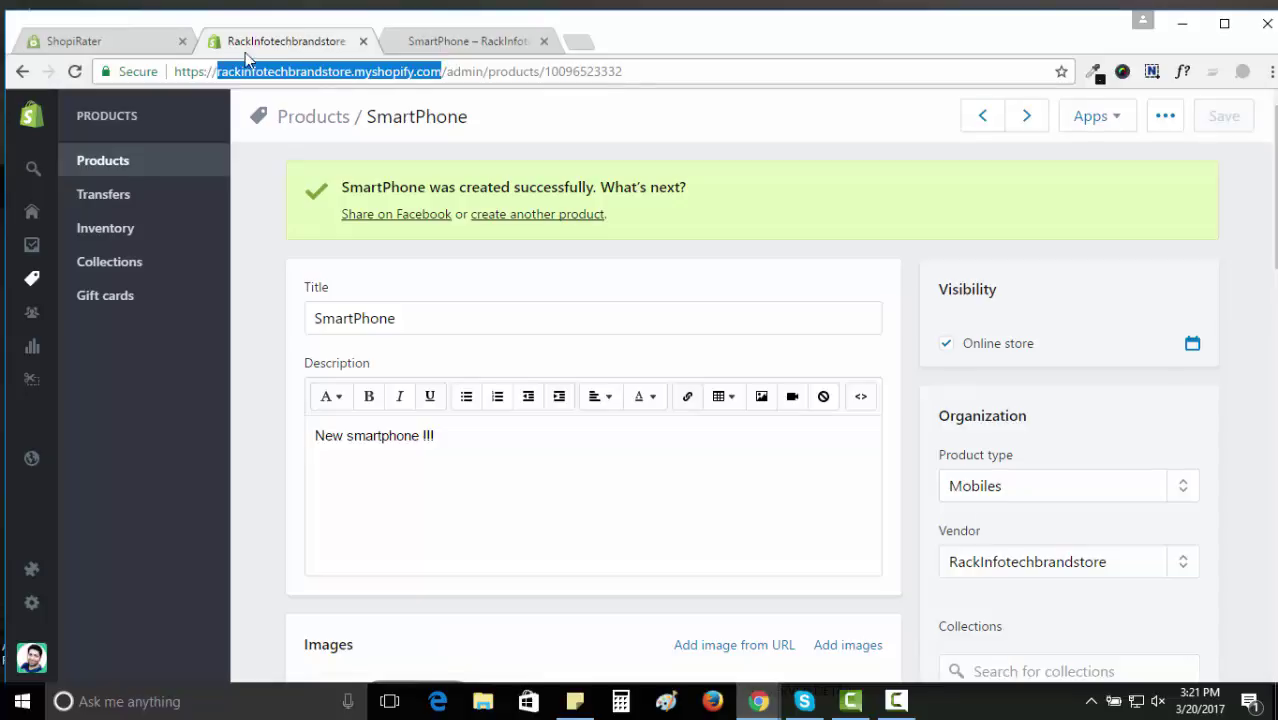
{"action": "left_click", "coordinate": [140, 40]}
{"action": "left_click", "coordinate": [618, 330]}
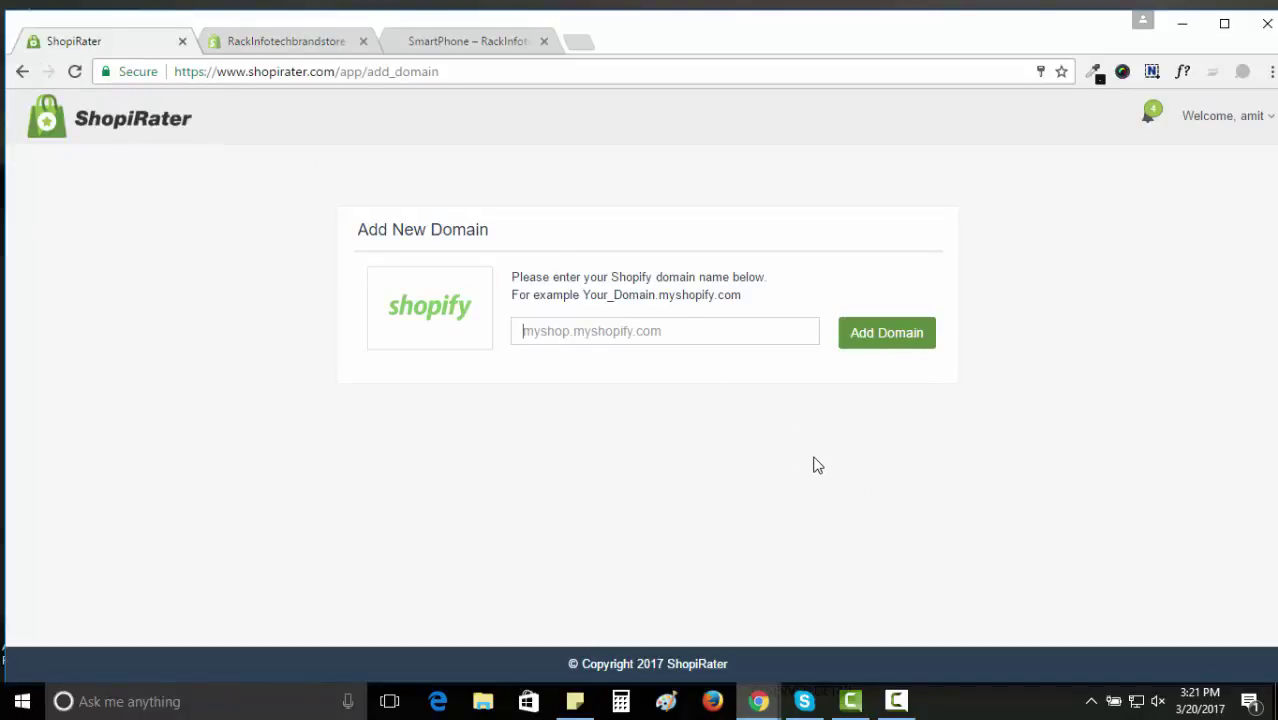
Add rackinfotechbrandstore.myshopify.com as a ShopiRater domain and approve the app install.
{"action": "key", "text": "ctrl+v"}
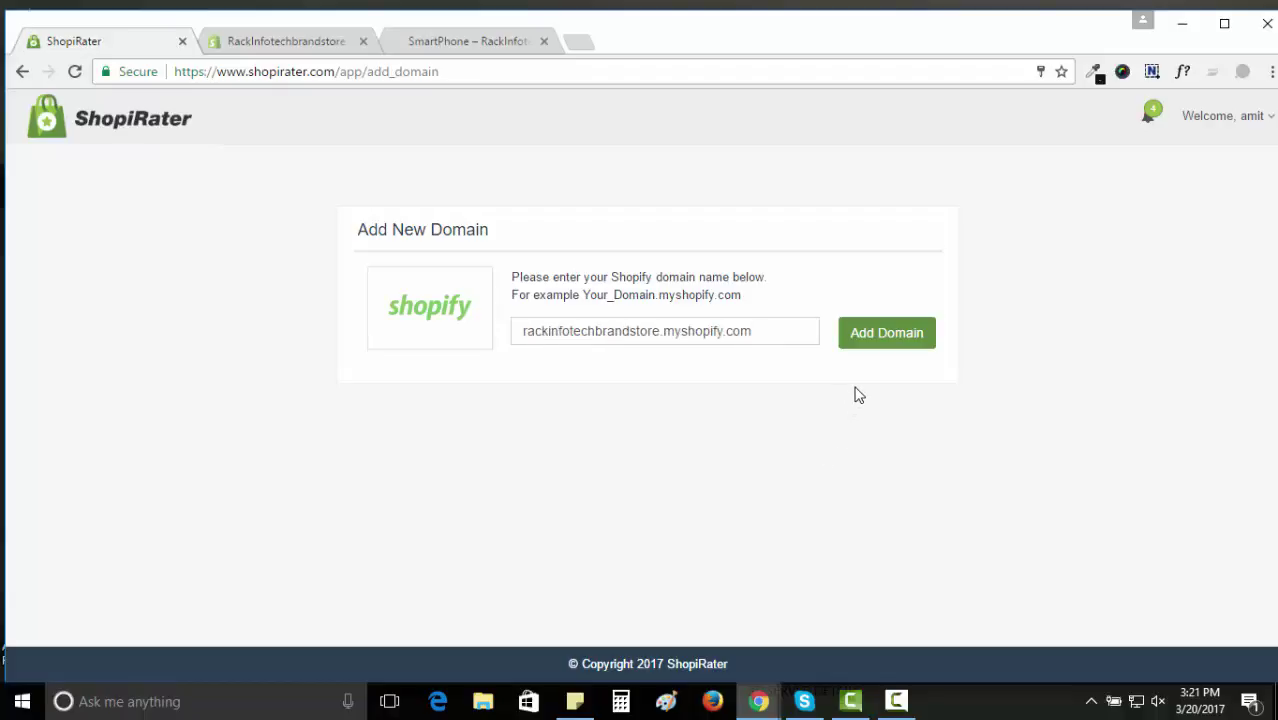
{"action": "left_click", "coordinate": [880, 340]}
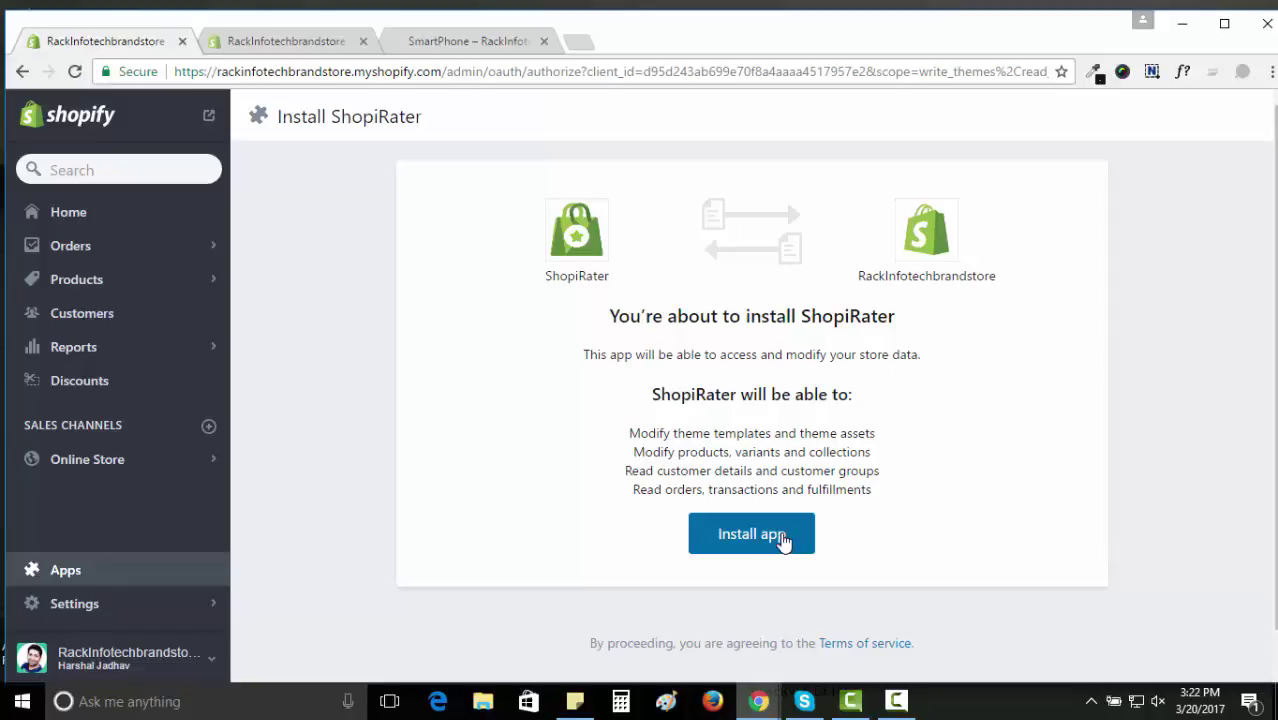
{"action": "left_click", "coordinate": [783, 541]}
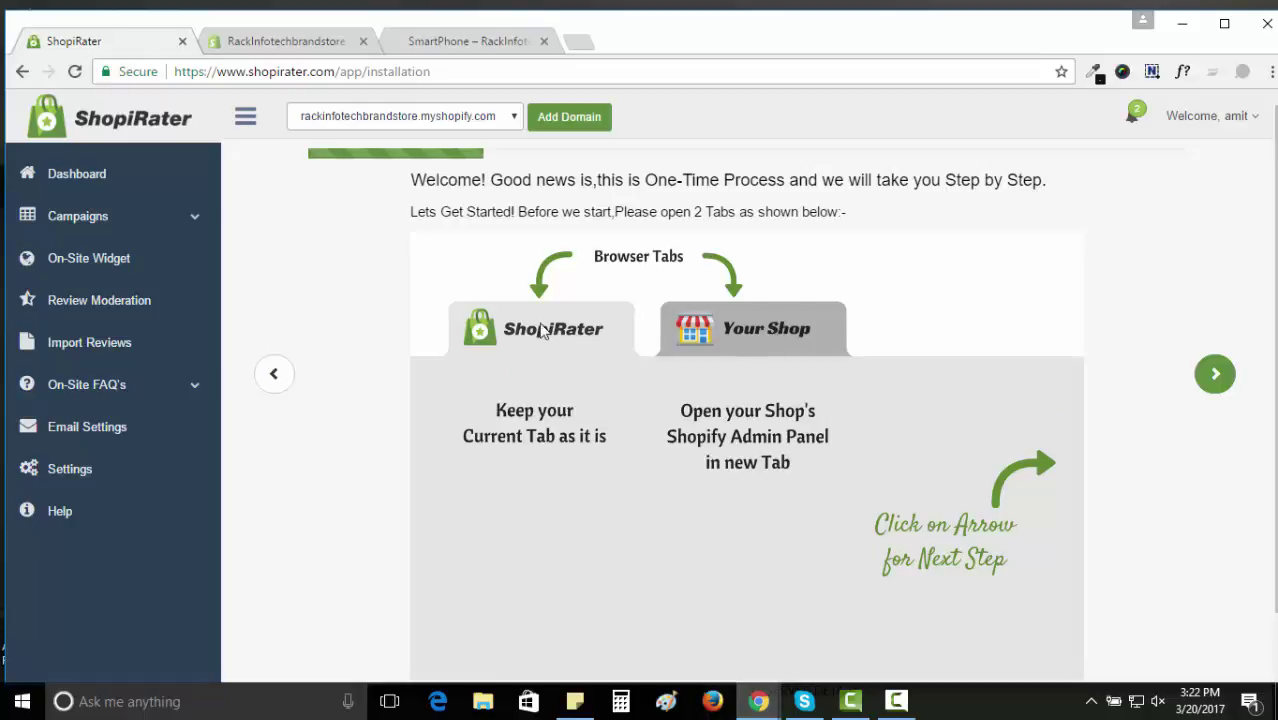
Return to the Shopify admin and open Online Store themes showing the Debut theme.
{"action": "left_click", "coordinate": [294, 41]}
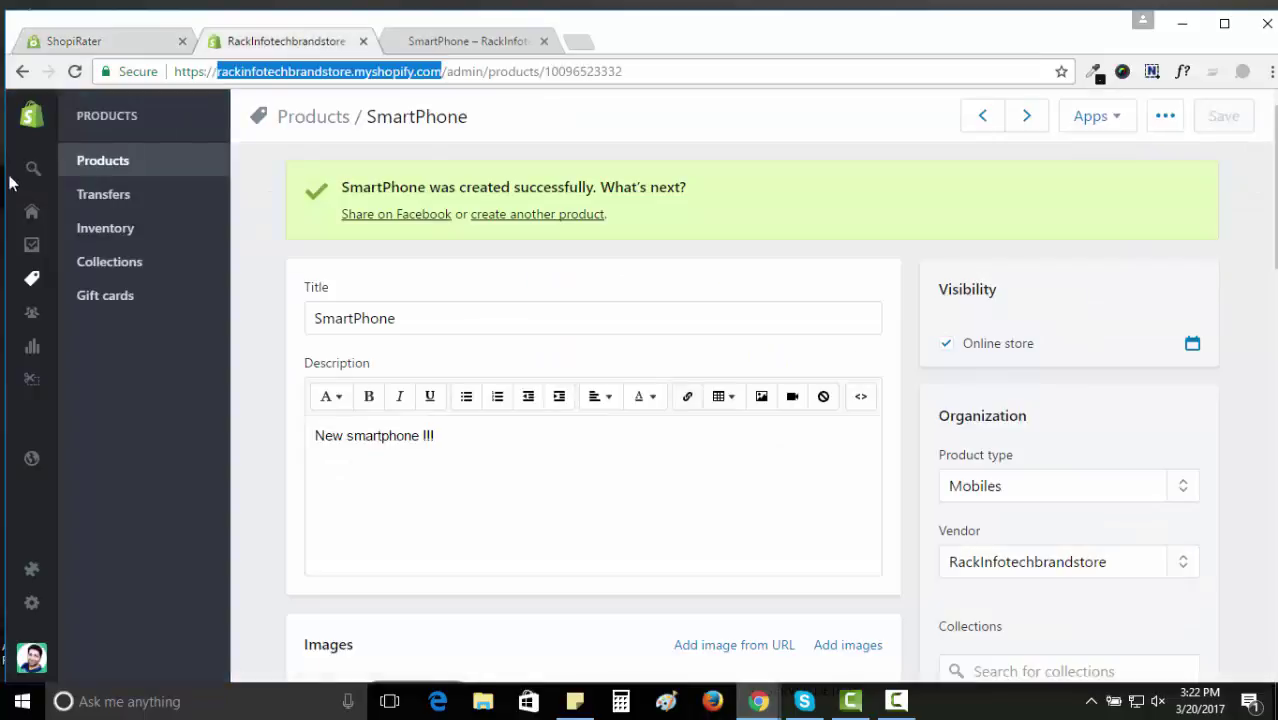
{"action": "left_click", "coordinate": [43, 220]}
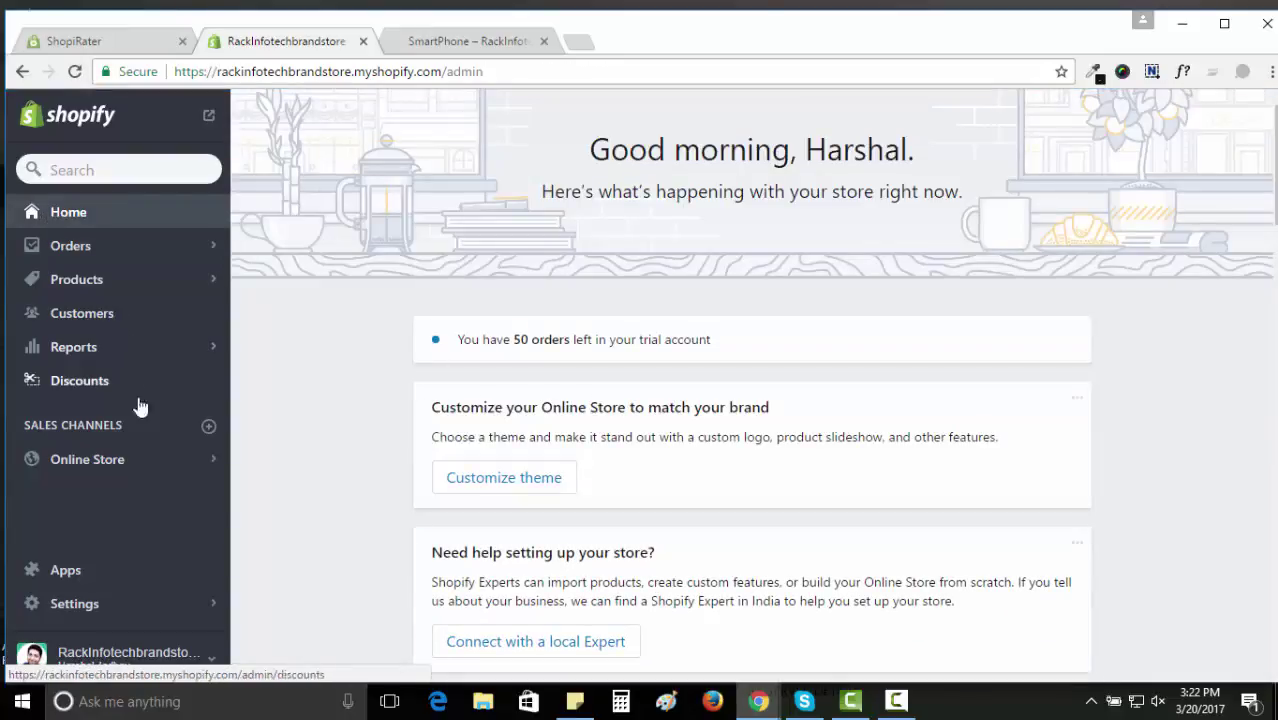
{"action": "left_click", "coordinate": [136, 461]}
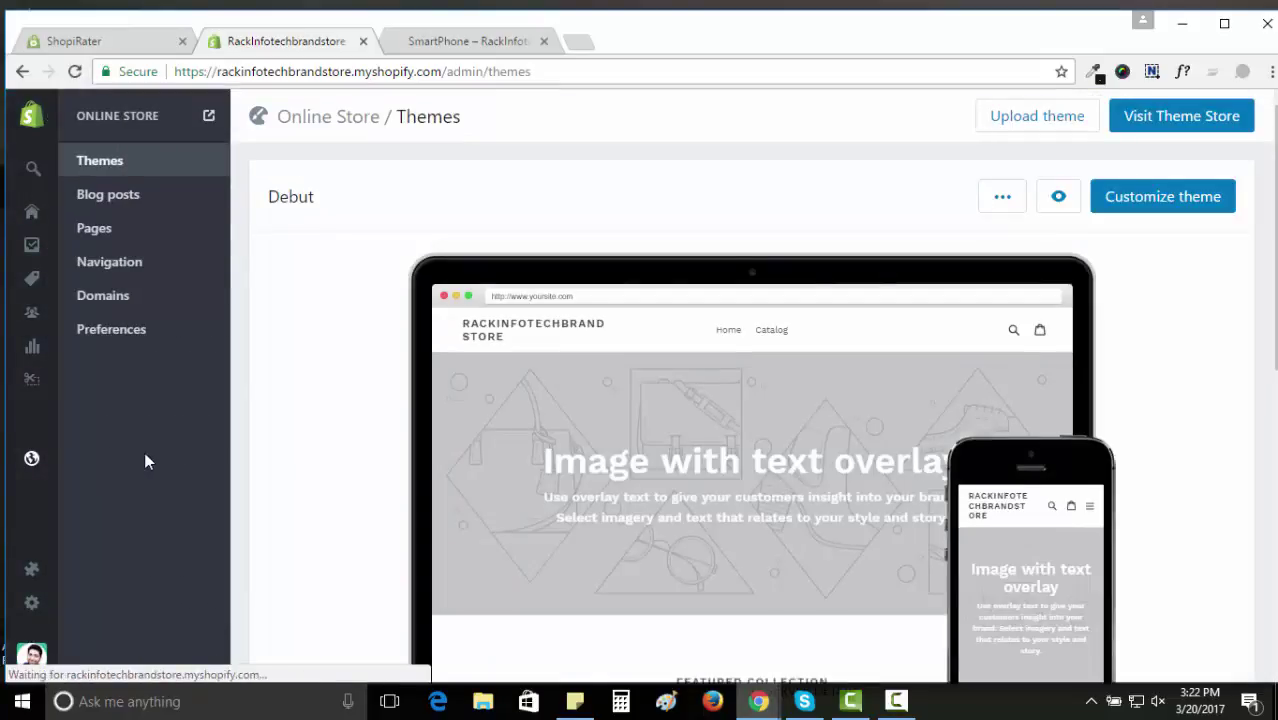
Advance the ShopiRater guide to Step 1 (product.liquid widget), then bring up Debut's theme options.
{"action": "left_click", "coordinate": [76, 40]}
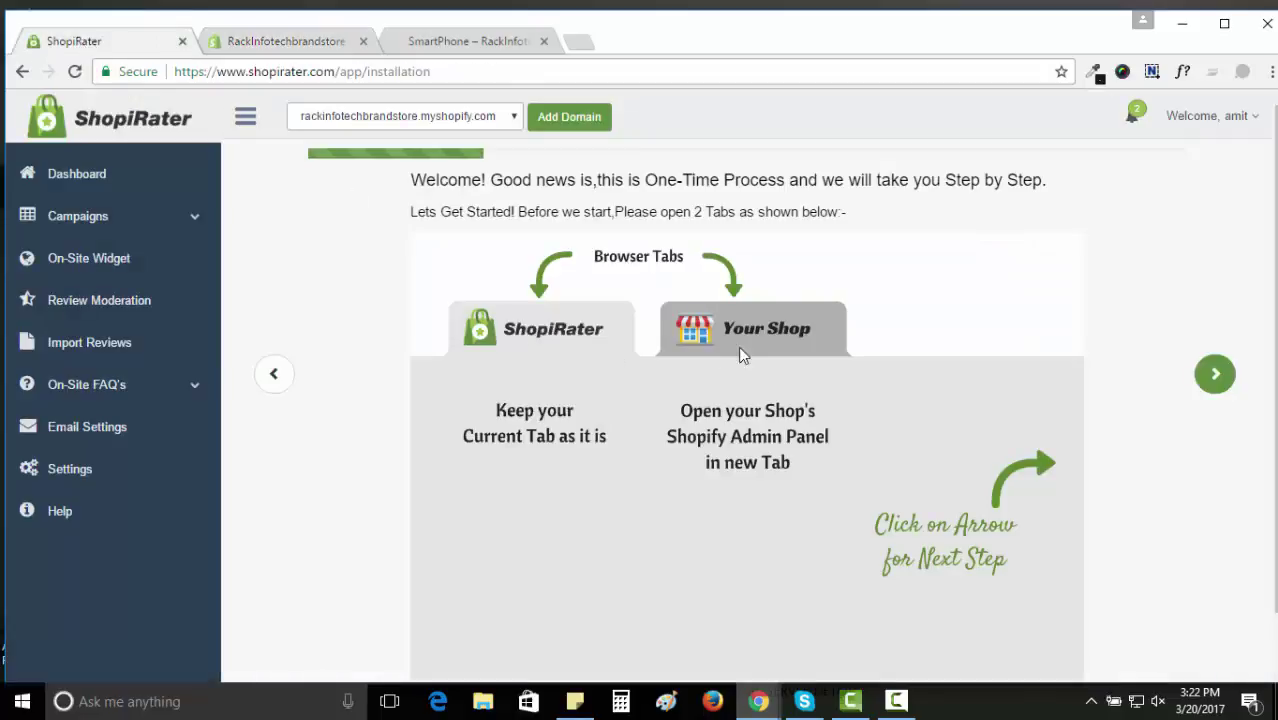
{"action": "scroll", "coordinate": [865, 447], "scroll_direction": "down", "scroll_amount": 1}
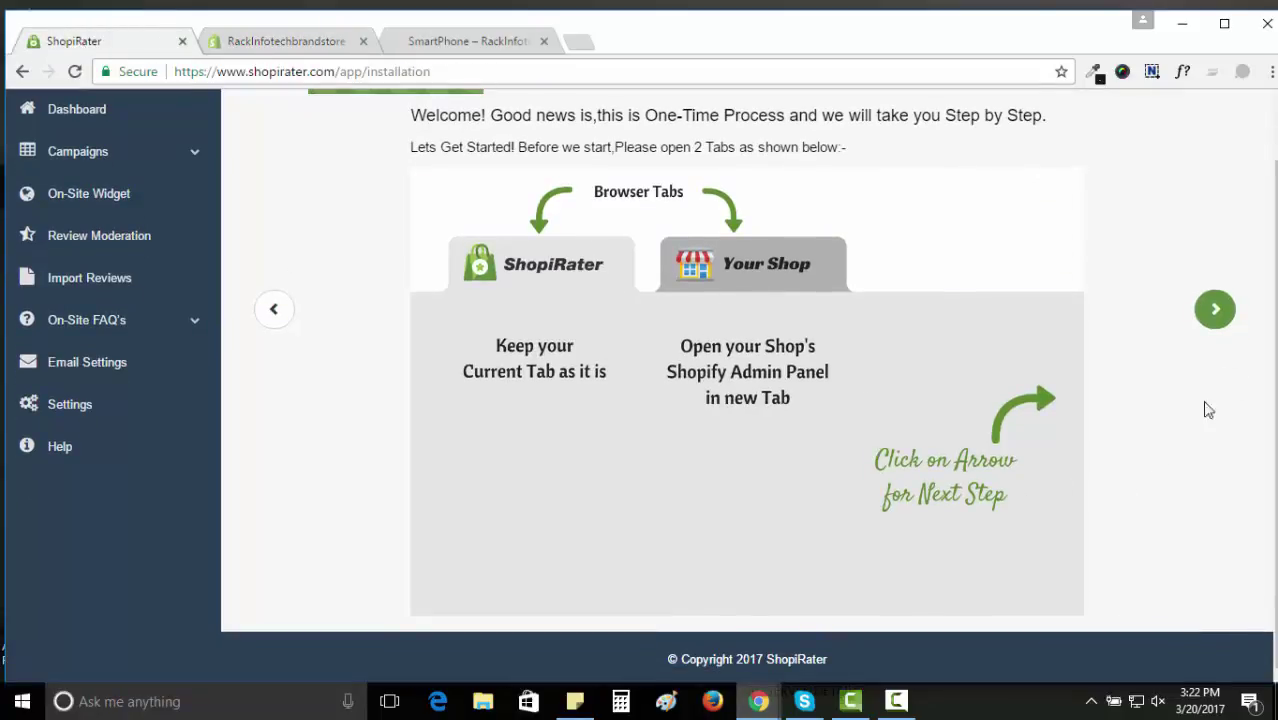
{"action": "left_click", "coordinate": [1216, 311]}
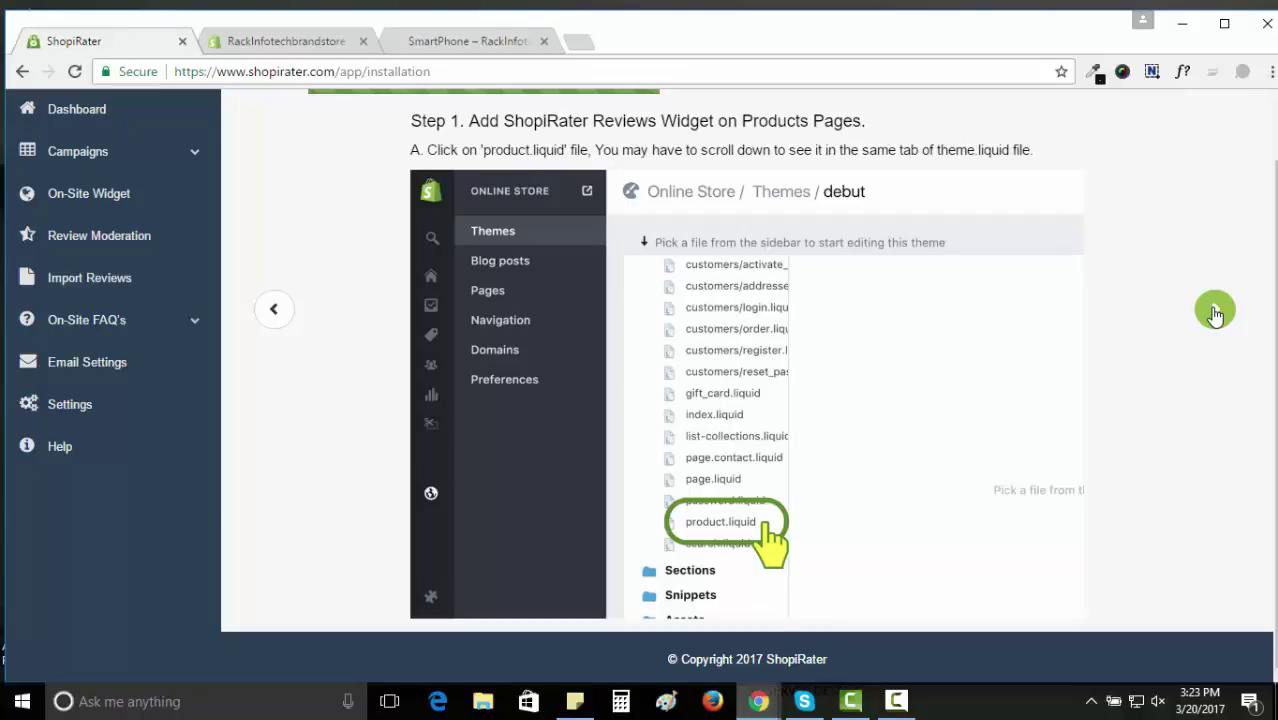
{"action": "key", "text": "ctrl+Tab"}
{"action": "left_click", "coordinate": [1006, 201]}
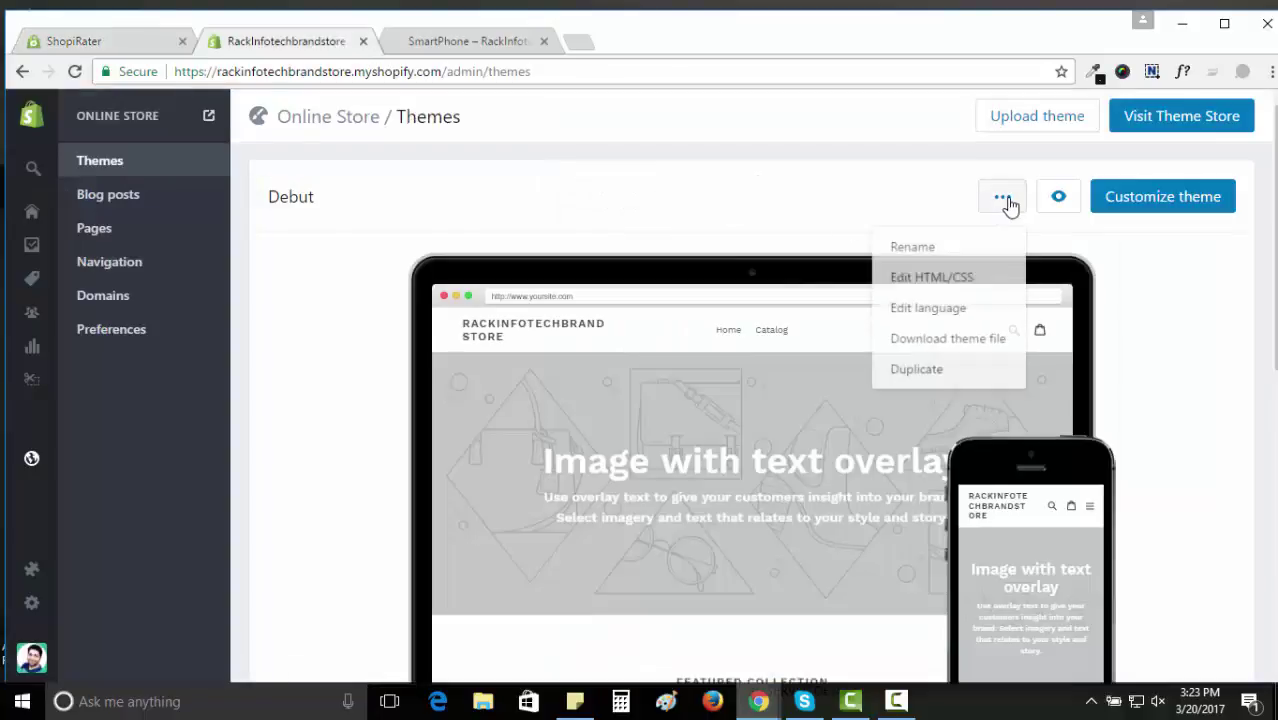
Load Debut's Templates > product.liquid file in the Edit HTML/CSS code editor.
{"action": "left_click", "coordinate": [972, 281]}
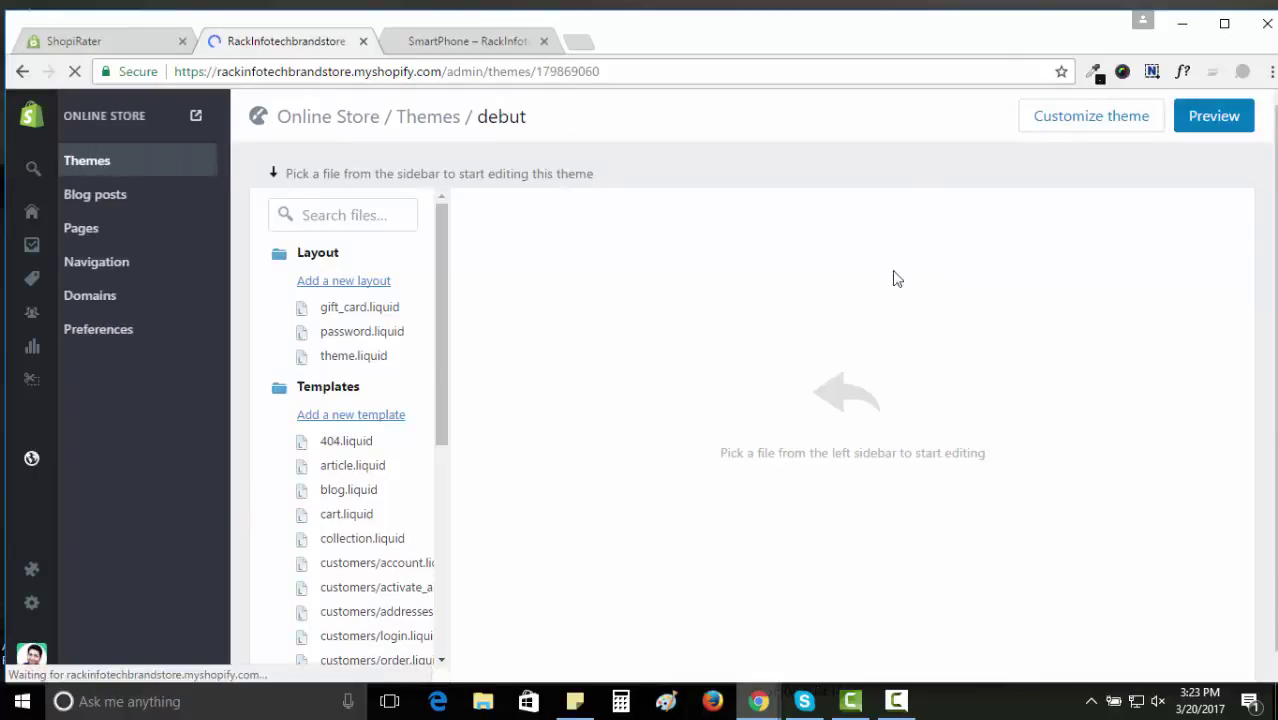
{"action": "scroll", "coordinate": [395, 309], "scroll_direction": "down", "scroll_amount": 2}
{"action": "scroll", "coordinate": [395, 309], "scroll_direction": "down", "scroll_amount": 3}
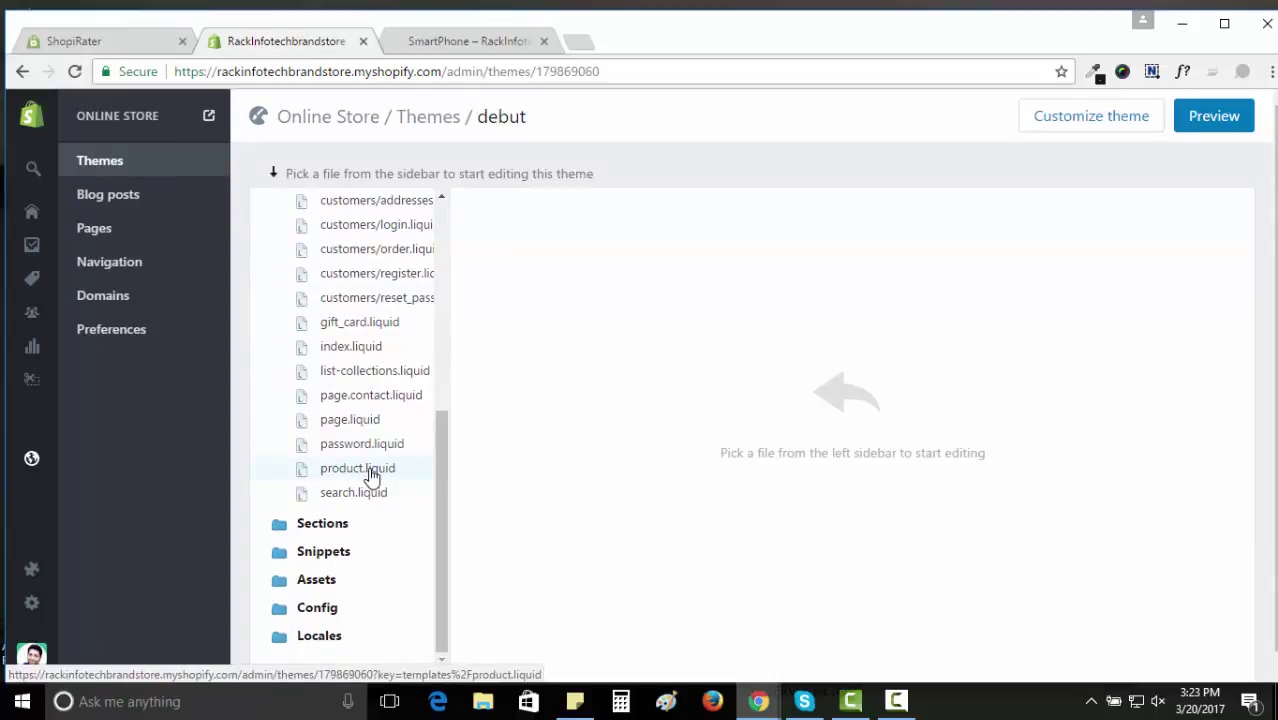
{"action": "left_click", "coordinate": [371, 475]}
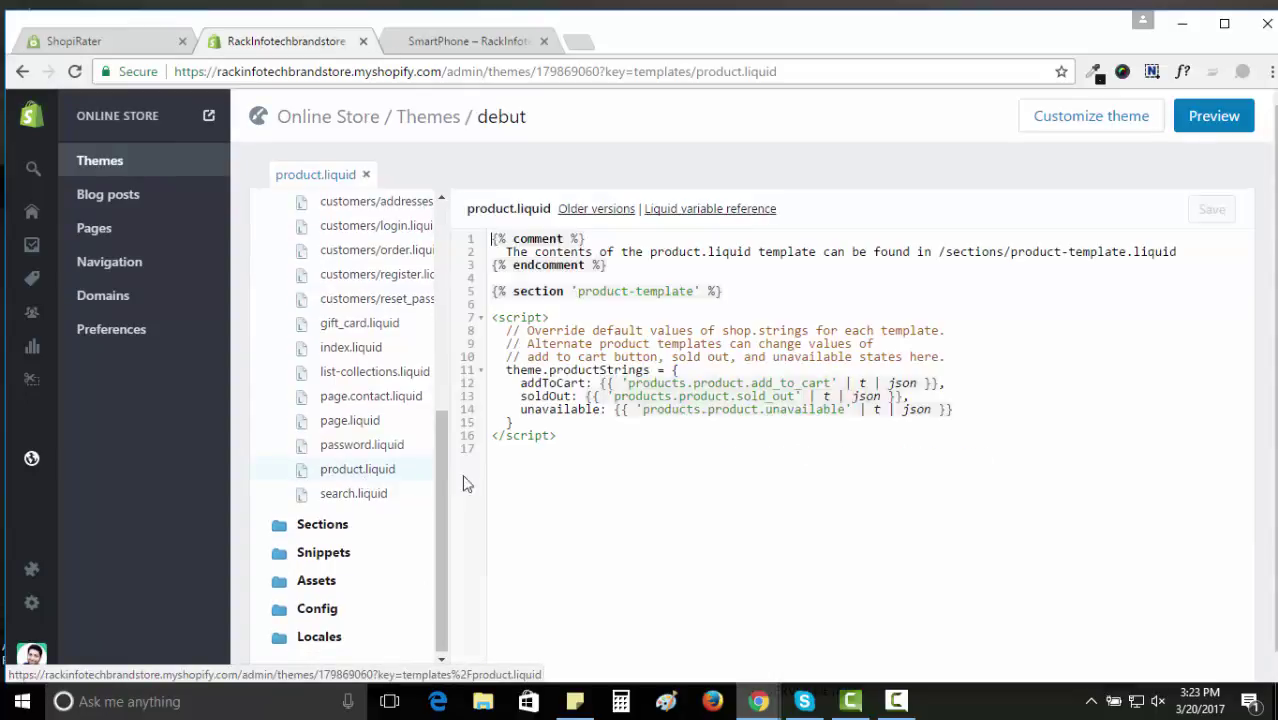
Copy the ShopiRater widget script code from step B of the installation guide.
{"action": "left_click", "coordinate": [87, 45]}
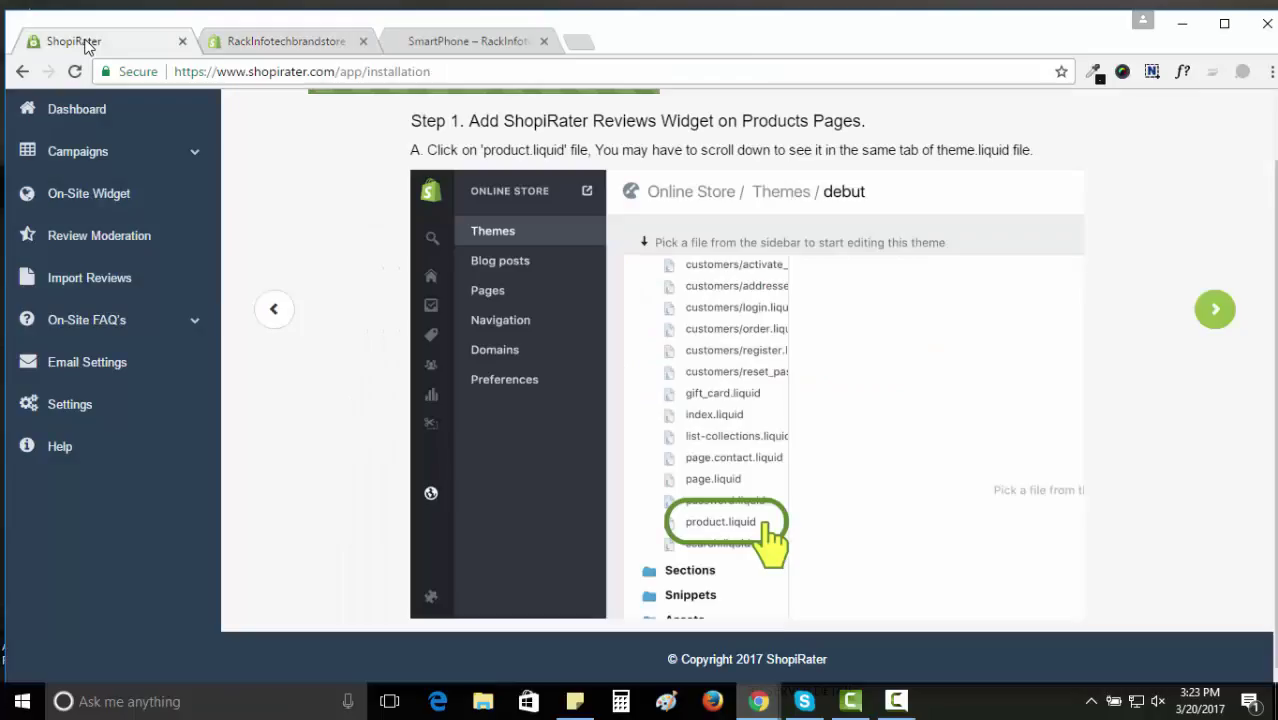
{"action": "left_click", "coordinate": [1215, 310]}
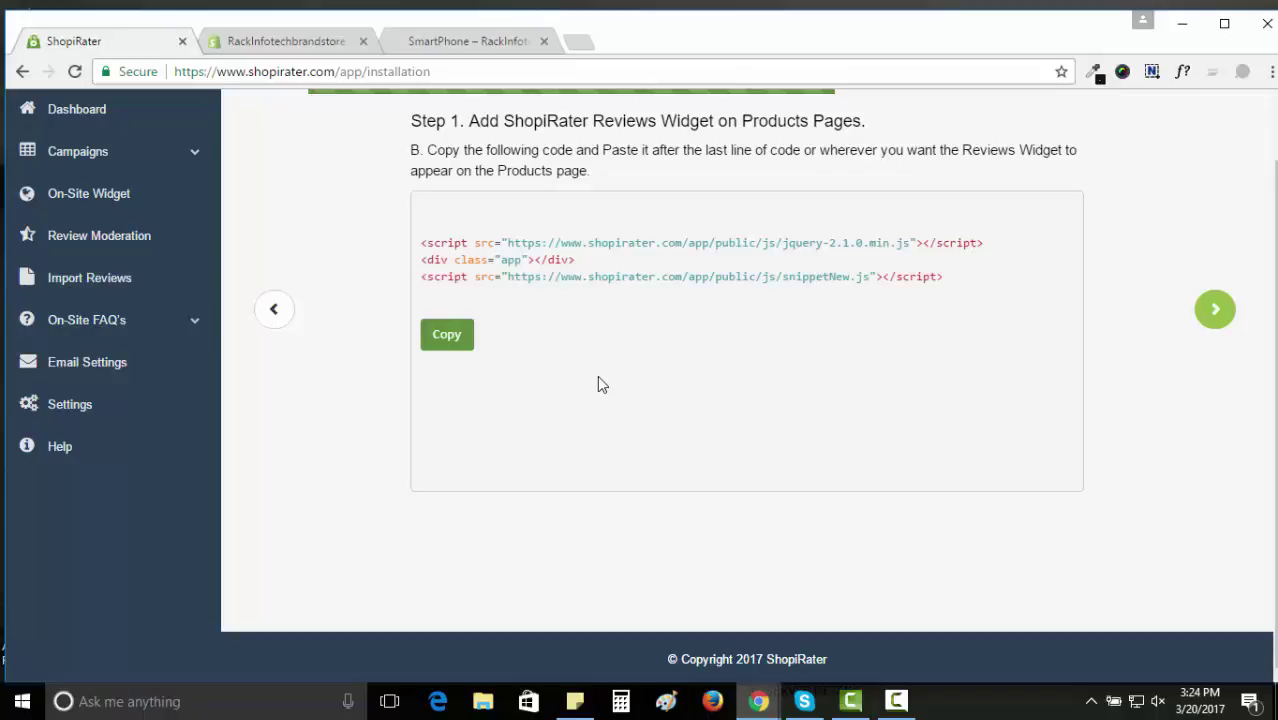
{"action": "left_click", "coordinate": [448, 333]}
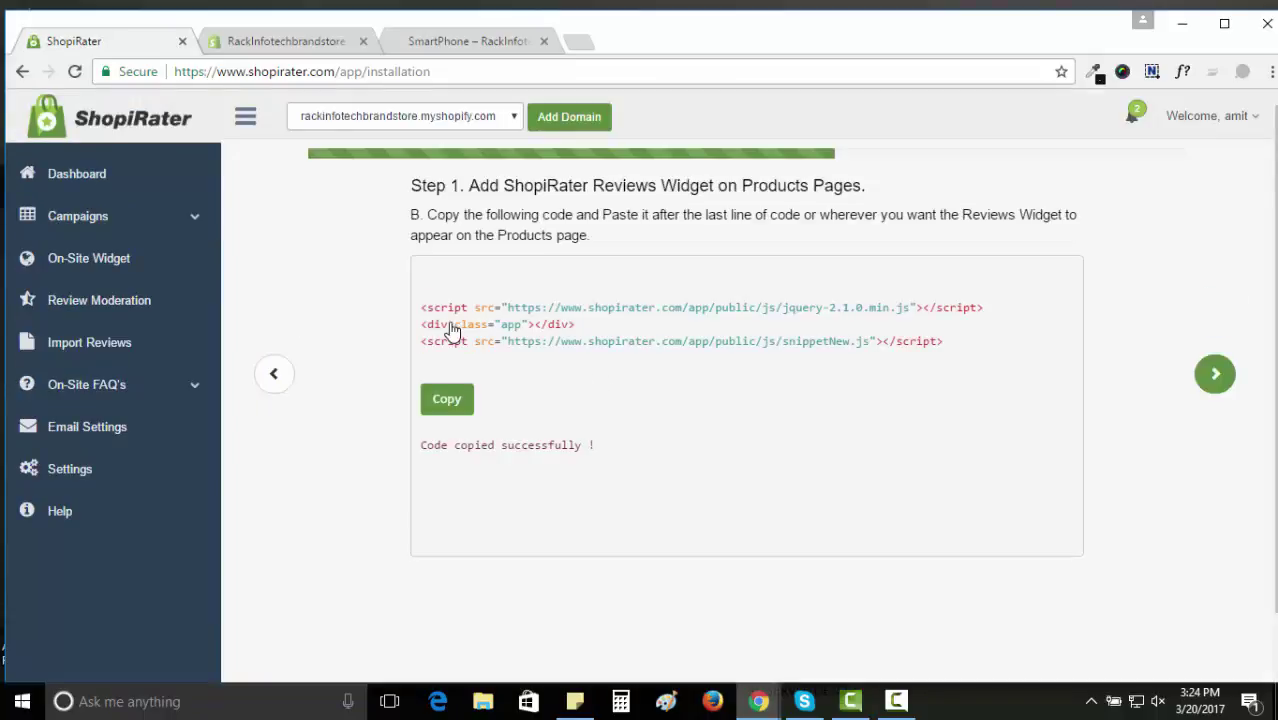
Paste the widget script after line 17 of product.liquid, then return to ShopiRater.
{"action": "left_click", "coordinate": [309, 46]}
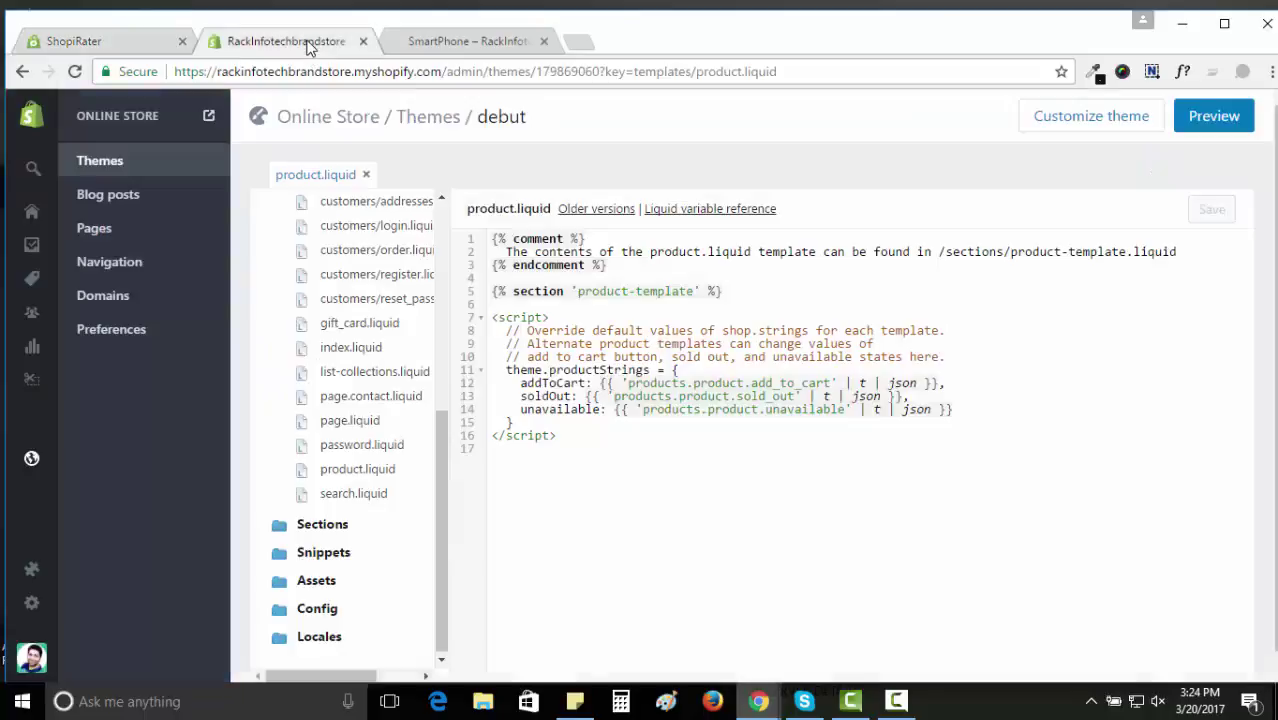
{"action": "left_click", "coordinate": [584, 458]}
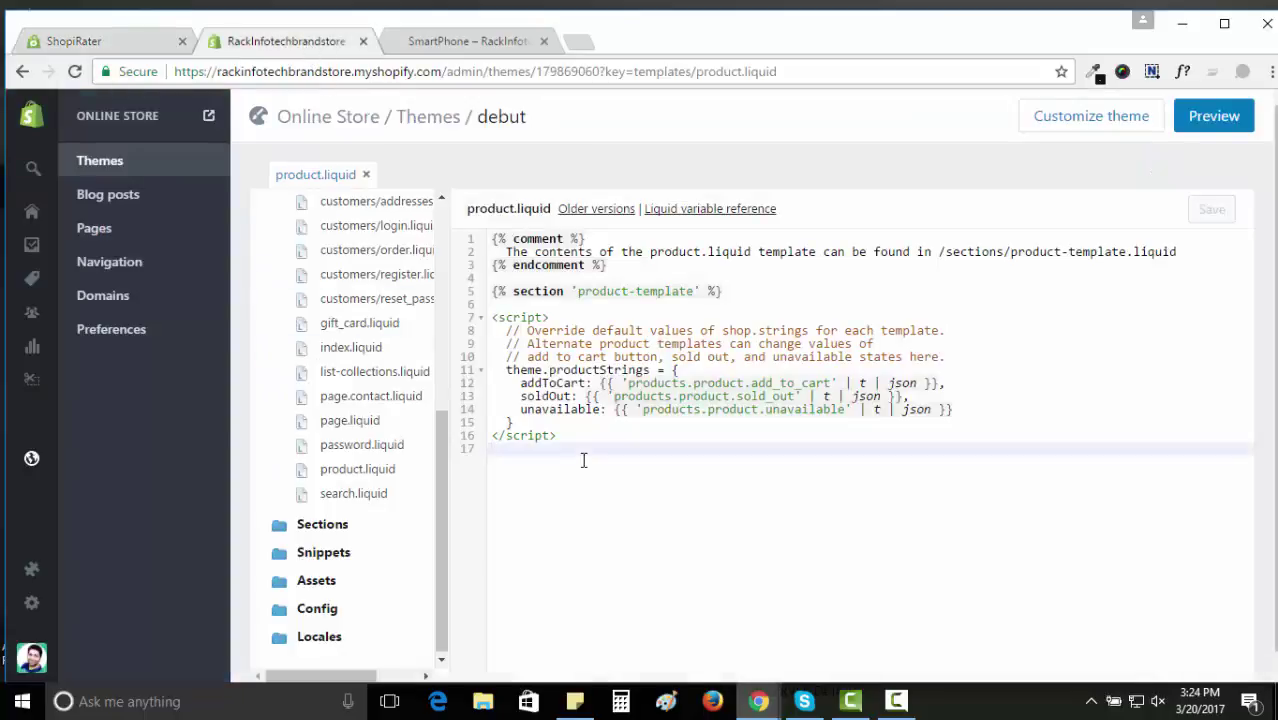
{"action": "key", "text": "Return"}
{"action": "key", "text": "ctrl+v"}
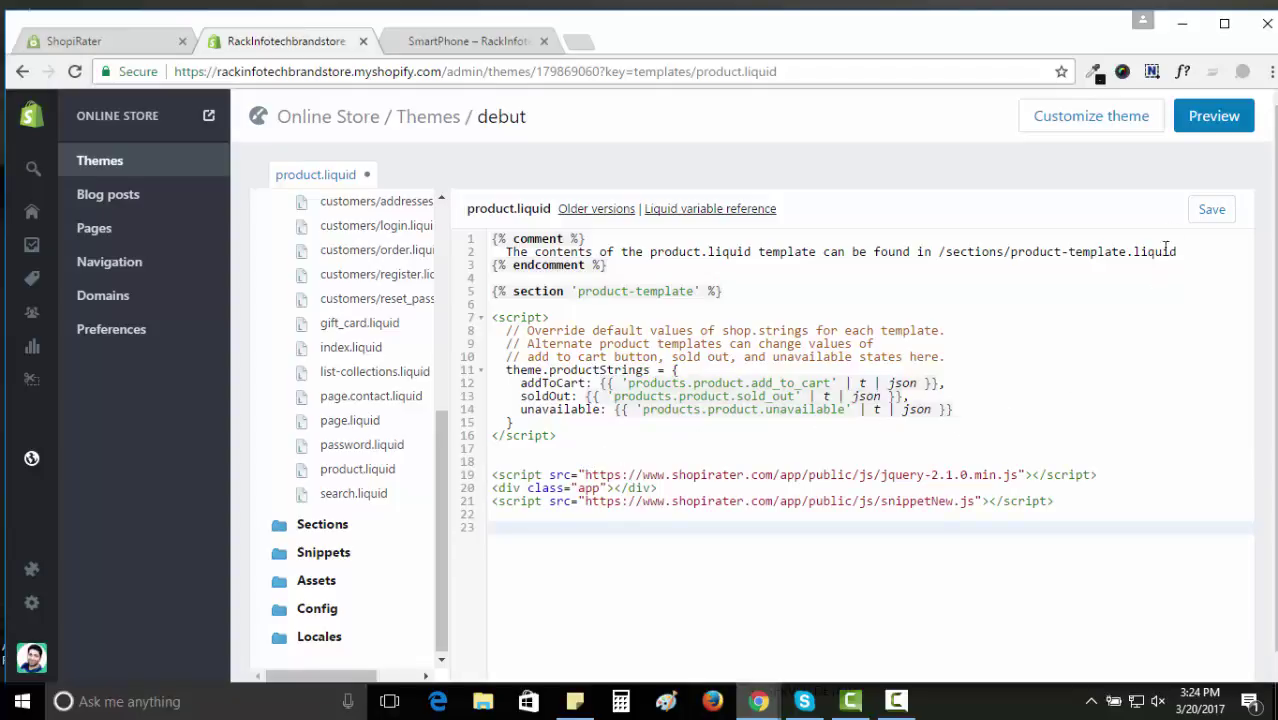
{"action": "left_click", "coordinate": [128, 50]}
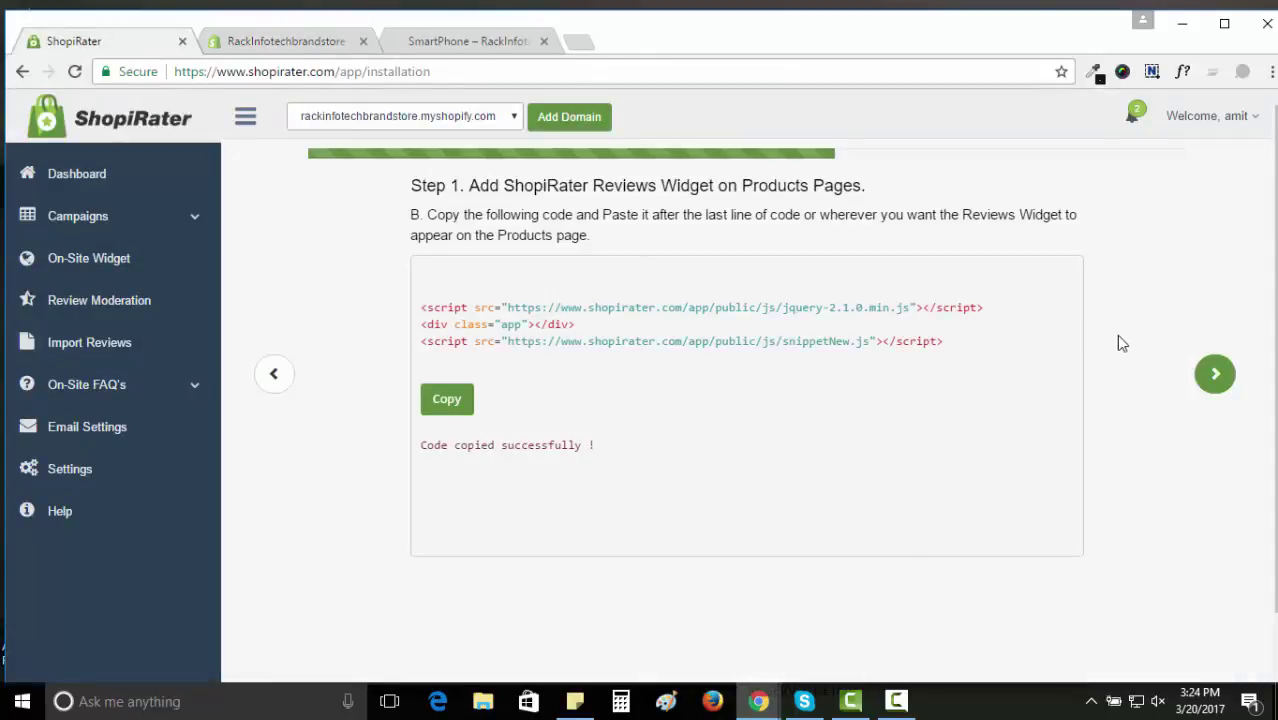
Move from step B through step C to Step 3: Finish Installation.
{"action": "left_click", "coordinate": [1218, 373]}
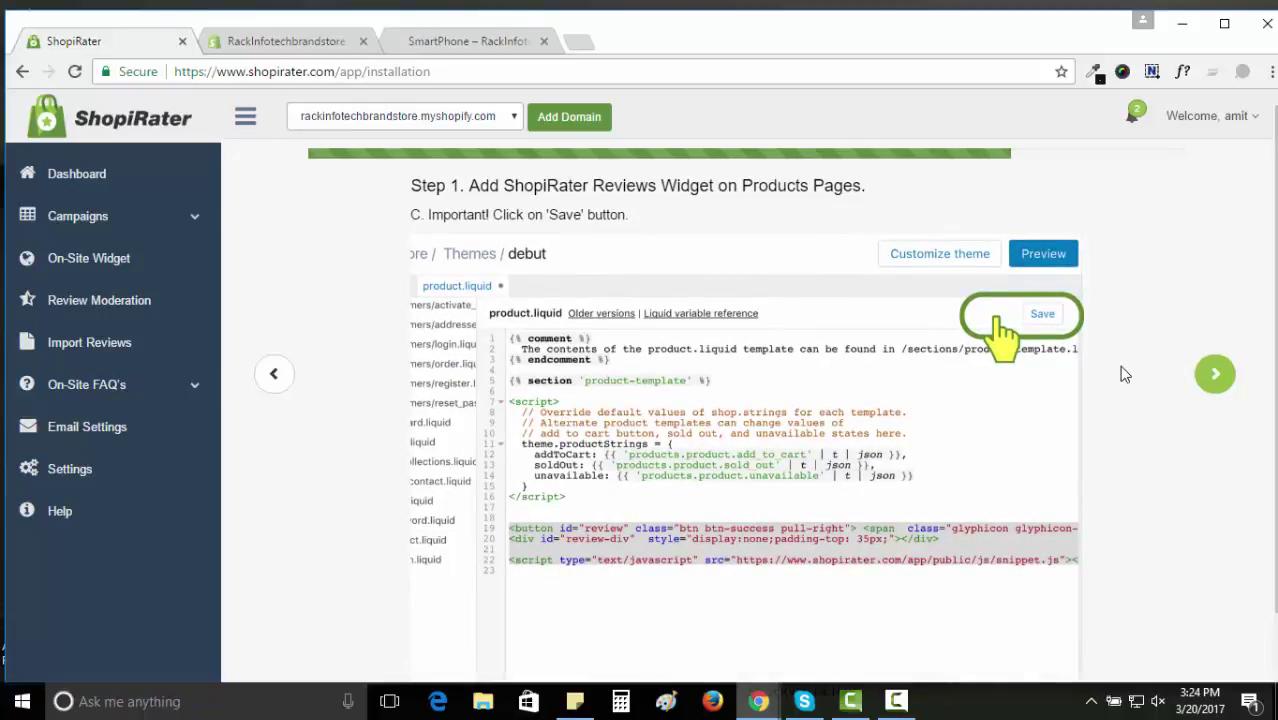
{"action": "left_click", "coordinate": [1218, 373]}
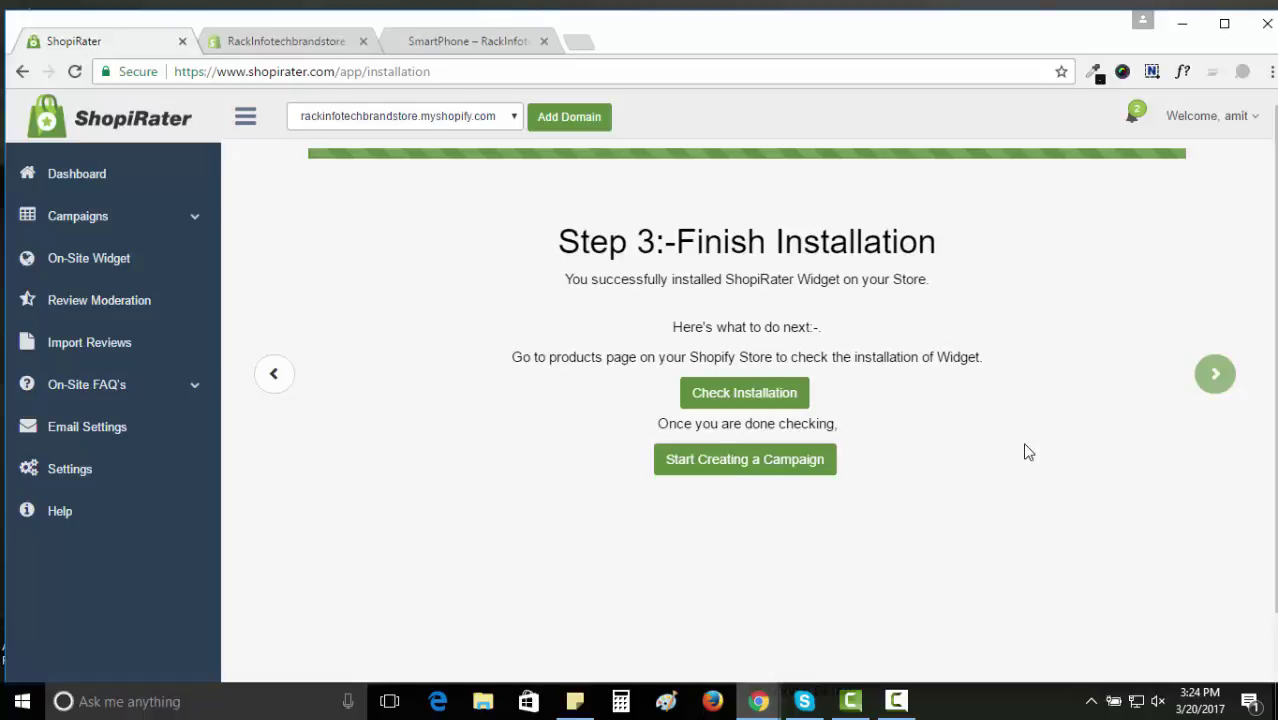
Check the SmartPhone storefront page for the five-star reviews widget, then start a ShopiRater campaign.
{"action": "left_click", "coordinate": [766, 398]}
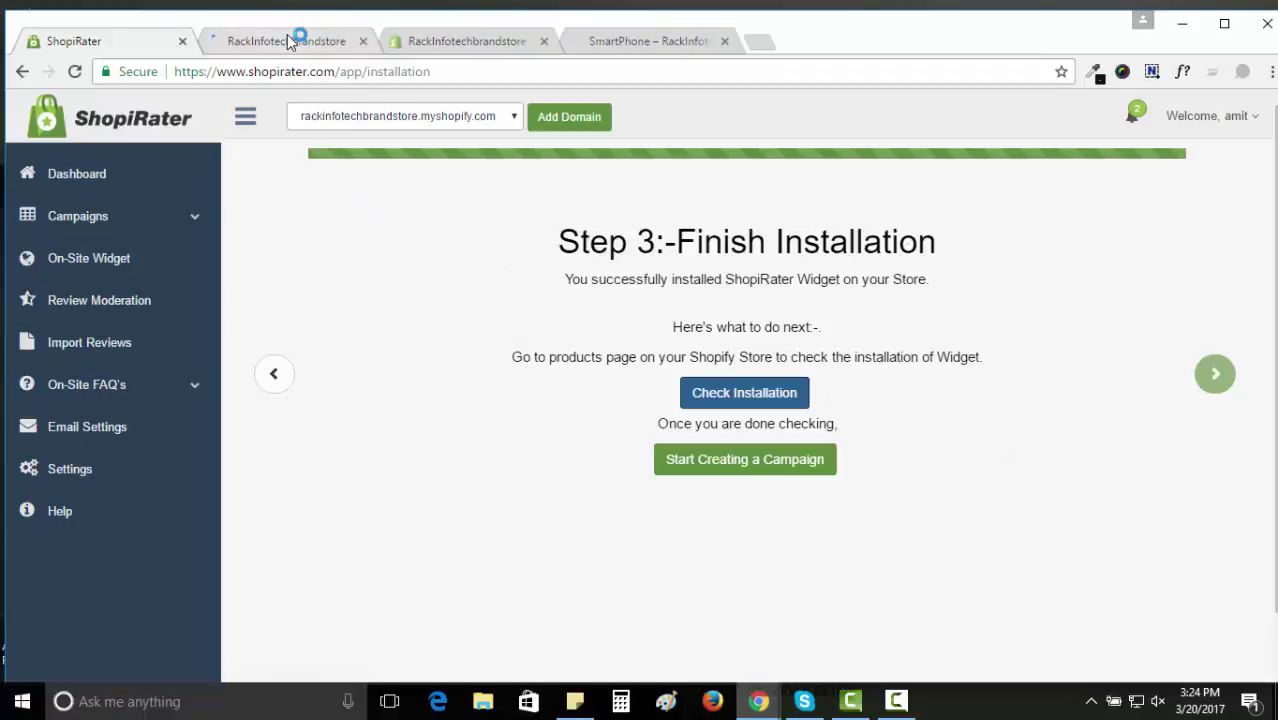
{"action": "left_click", "coordinate": [287, 40]}
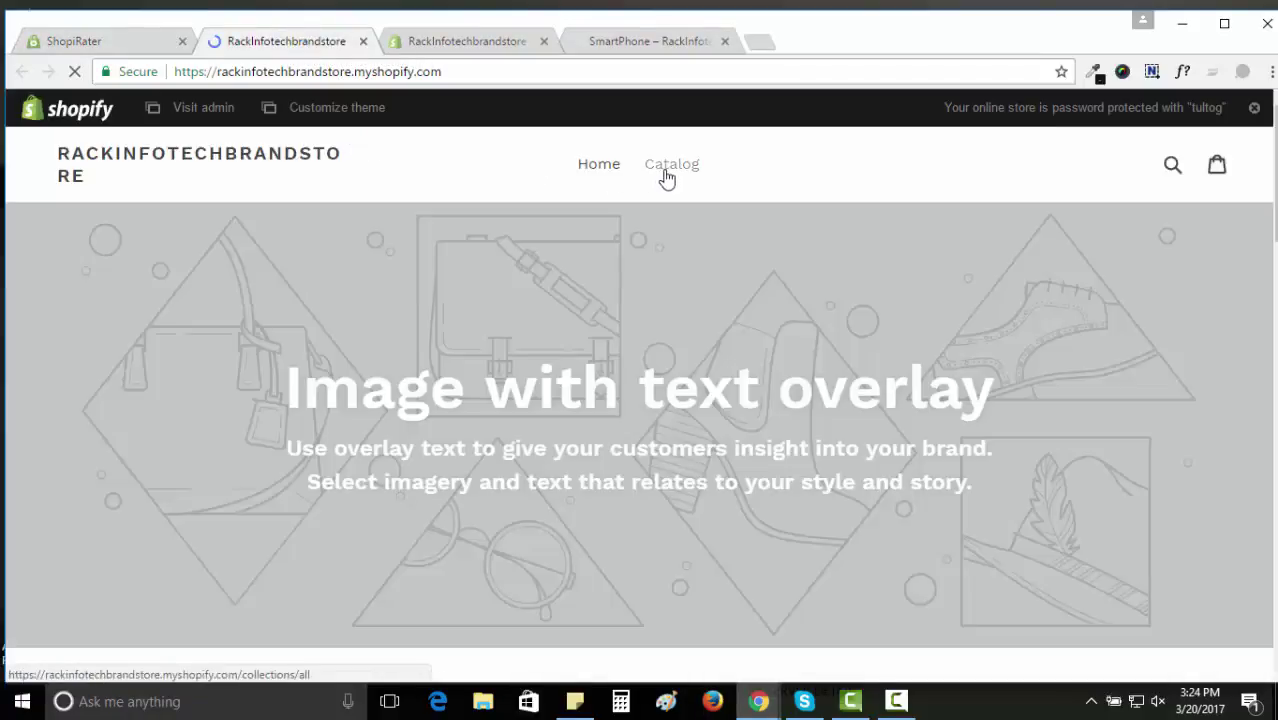
{"action": "left_click", "coordinate": [668, 176]}
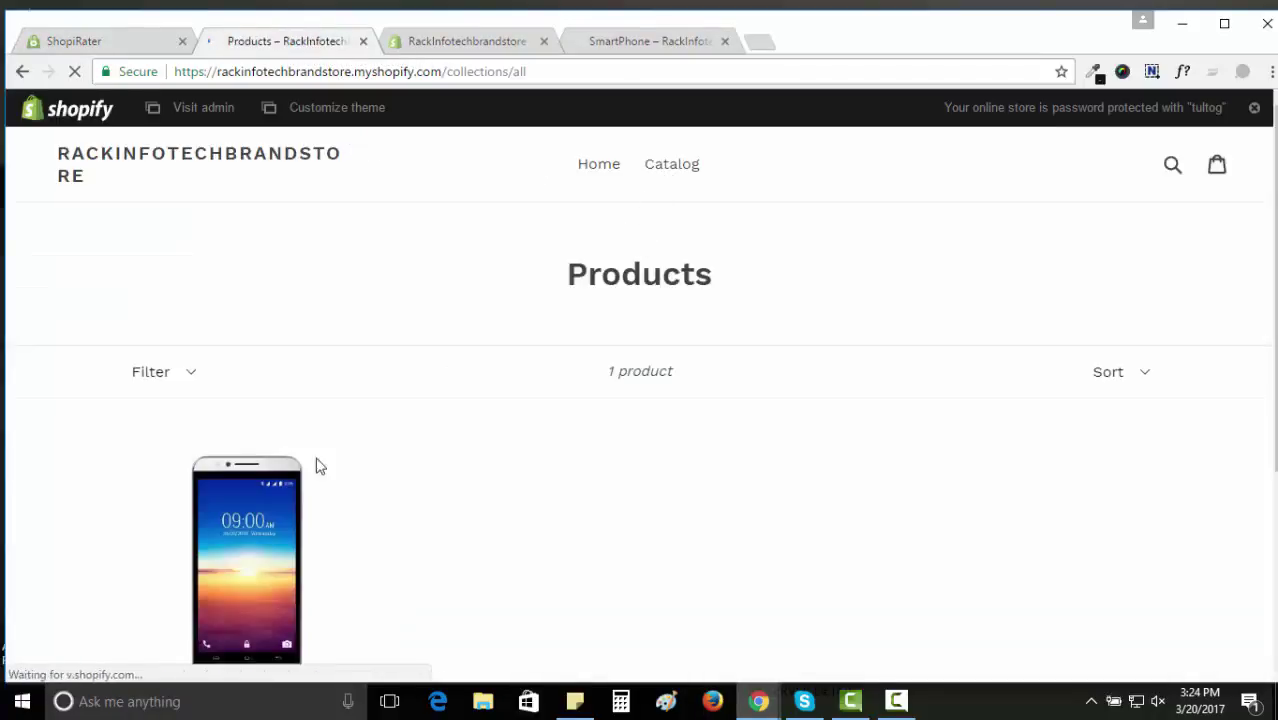
{"action": "left_click", "coordinate": [265, 505]}
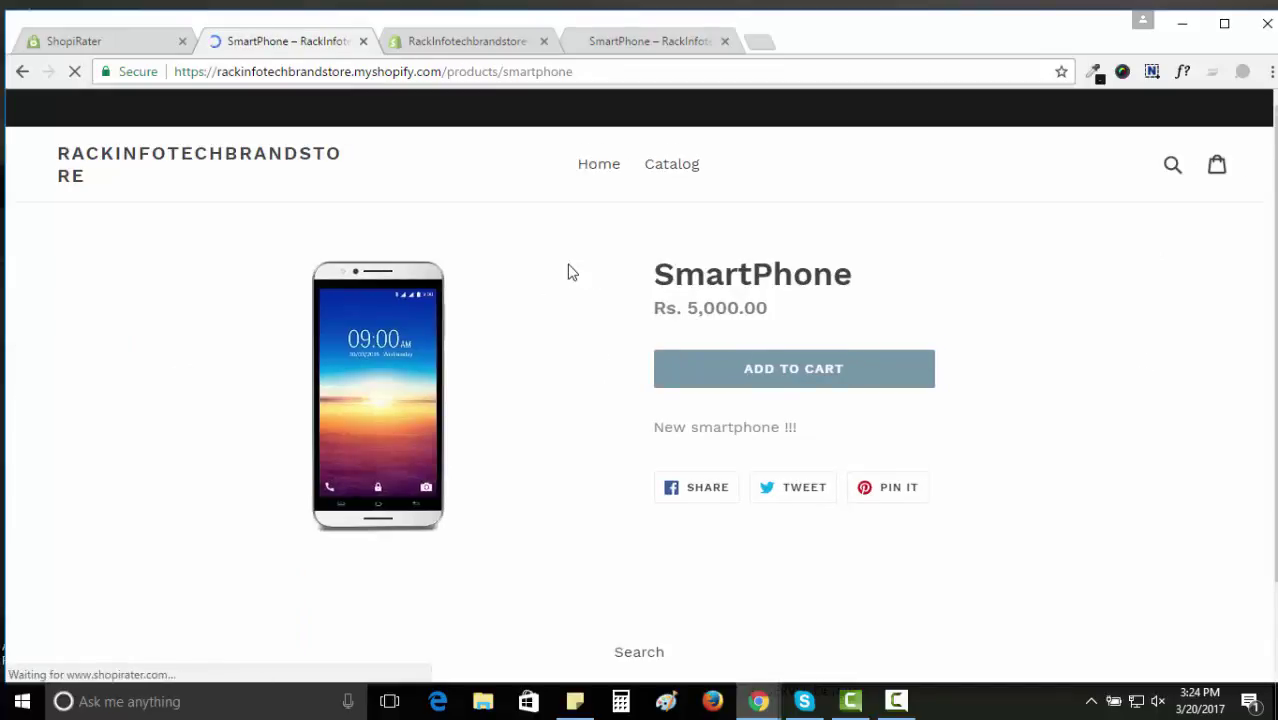
{"action": "scroll", "coordinate": [570, 272], "scroll_direction": "down", "scroll_amount": 2}
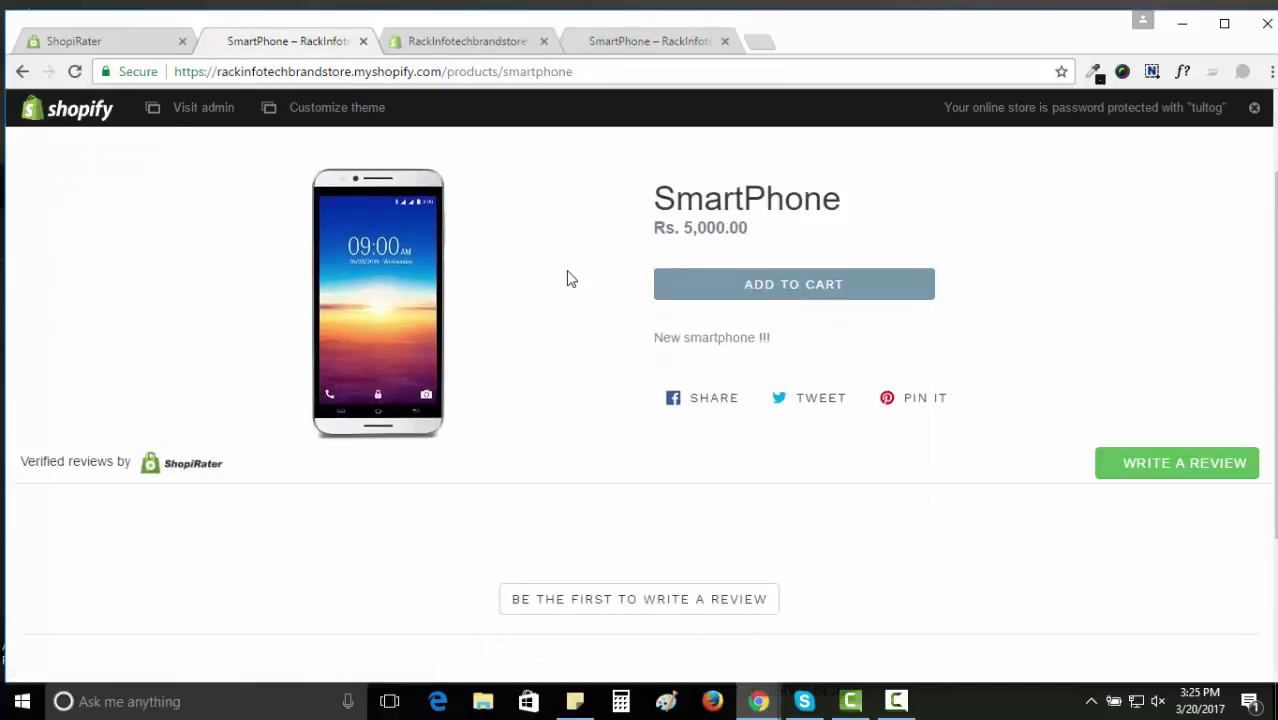
{"action": "scroll", "coordinate": [568, 271], "scroll_direction": "down", "scroll_amount": 1}
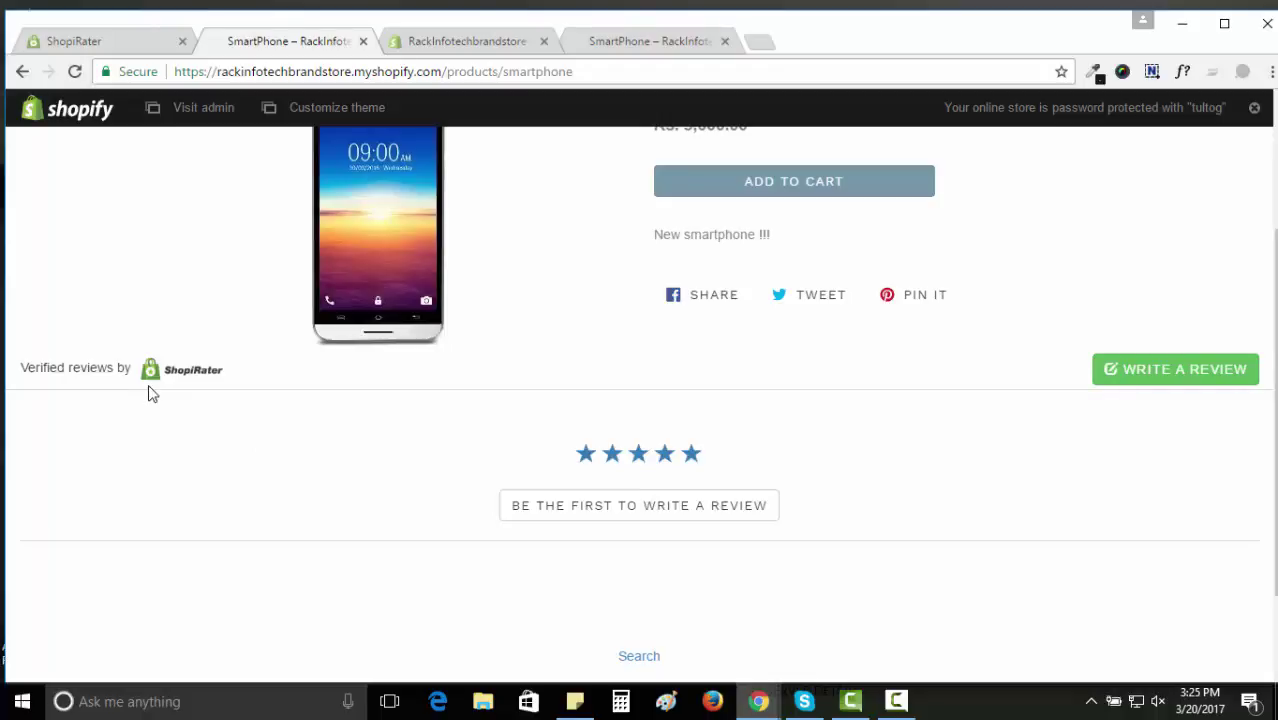
{"action": "left_click", "coordinate": [170, 370]}
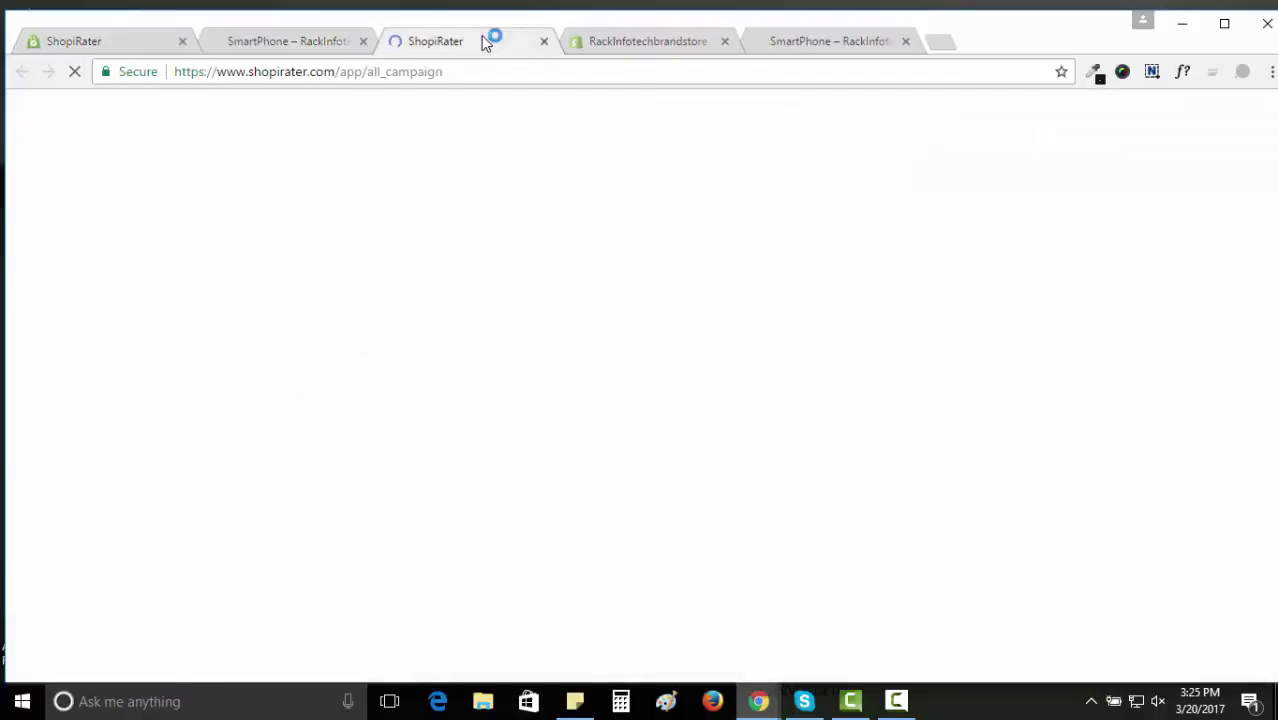